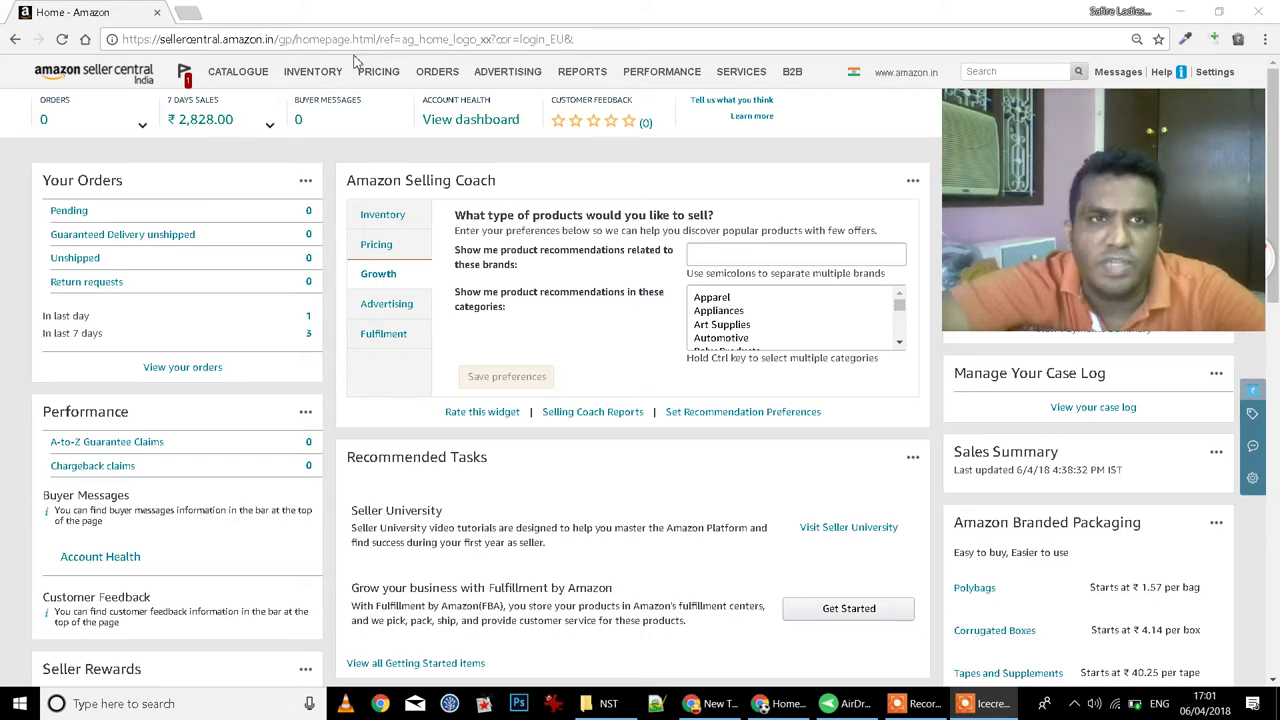
Open Add a Product from the Inventory menu and skip the introductory listing tutorial.
{"action": "mouse_move", "coordinate": [448, 71]}
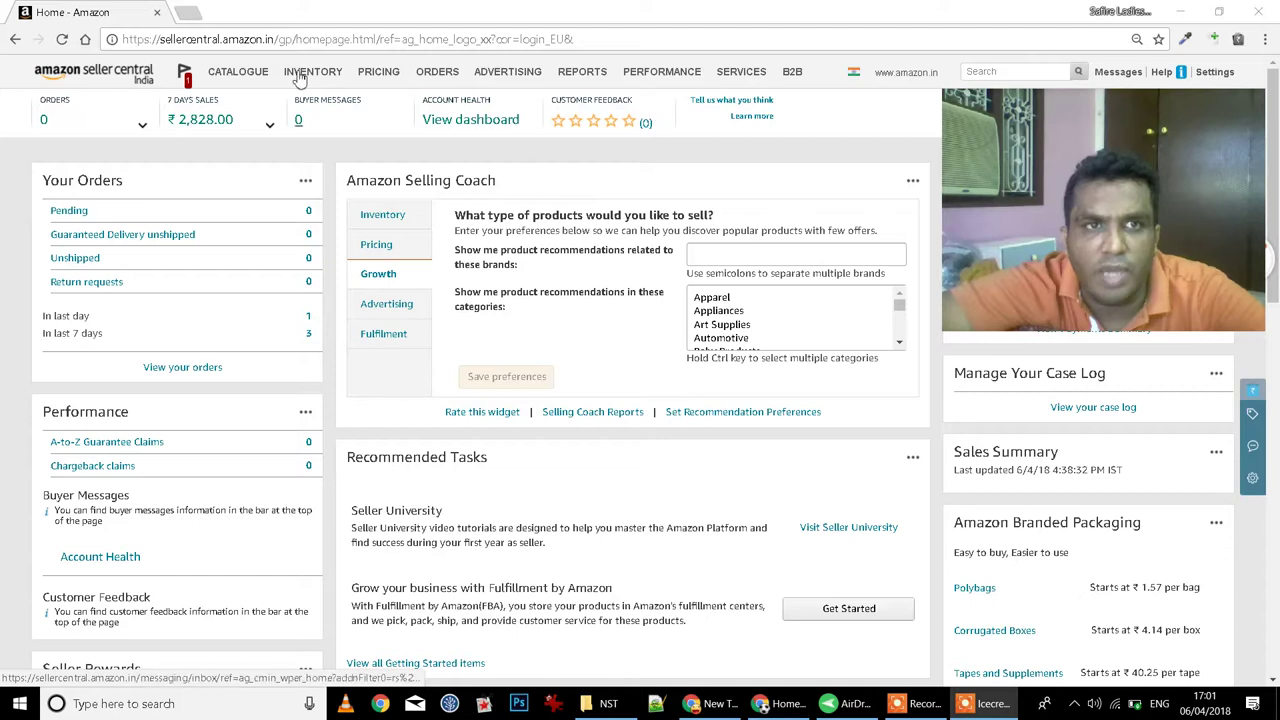
{"action": "mouse_move", "coordinate": [303, 77]}
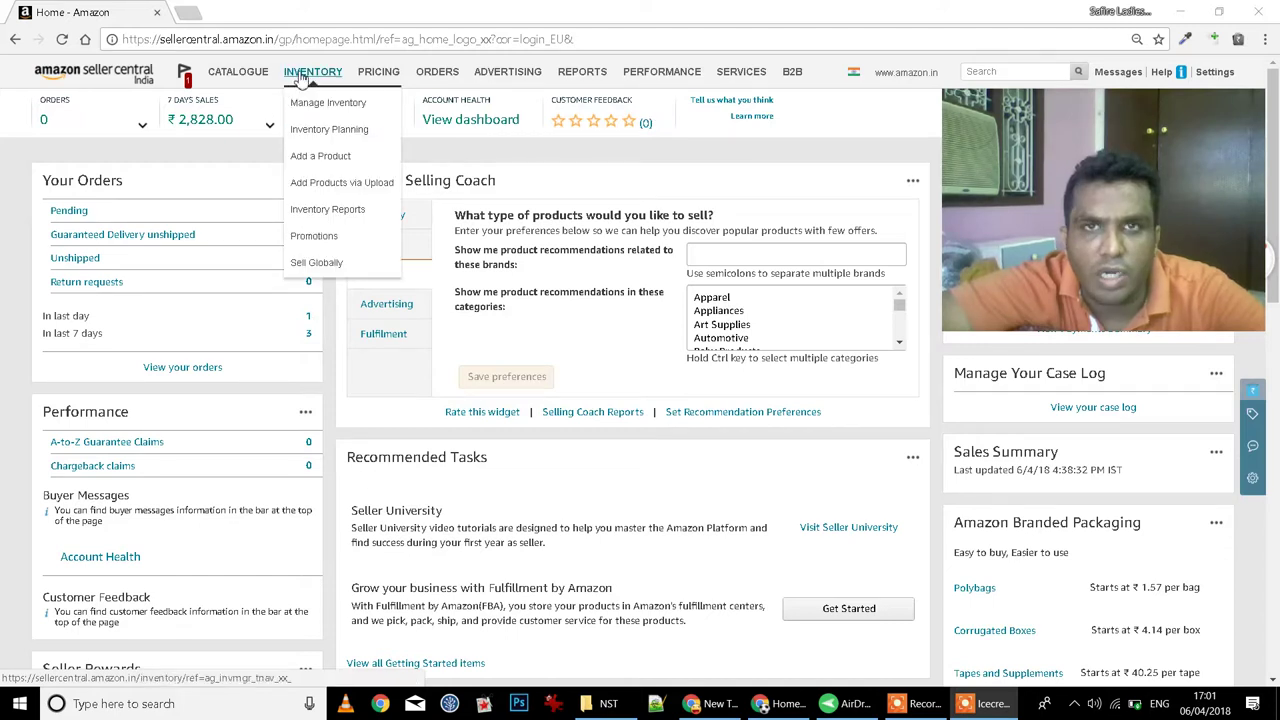
{"action": "left_click", "coordinate": [316, 158]}
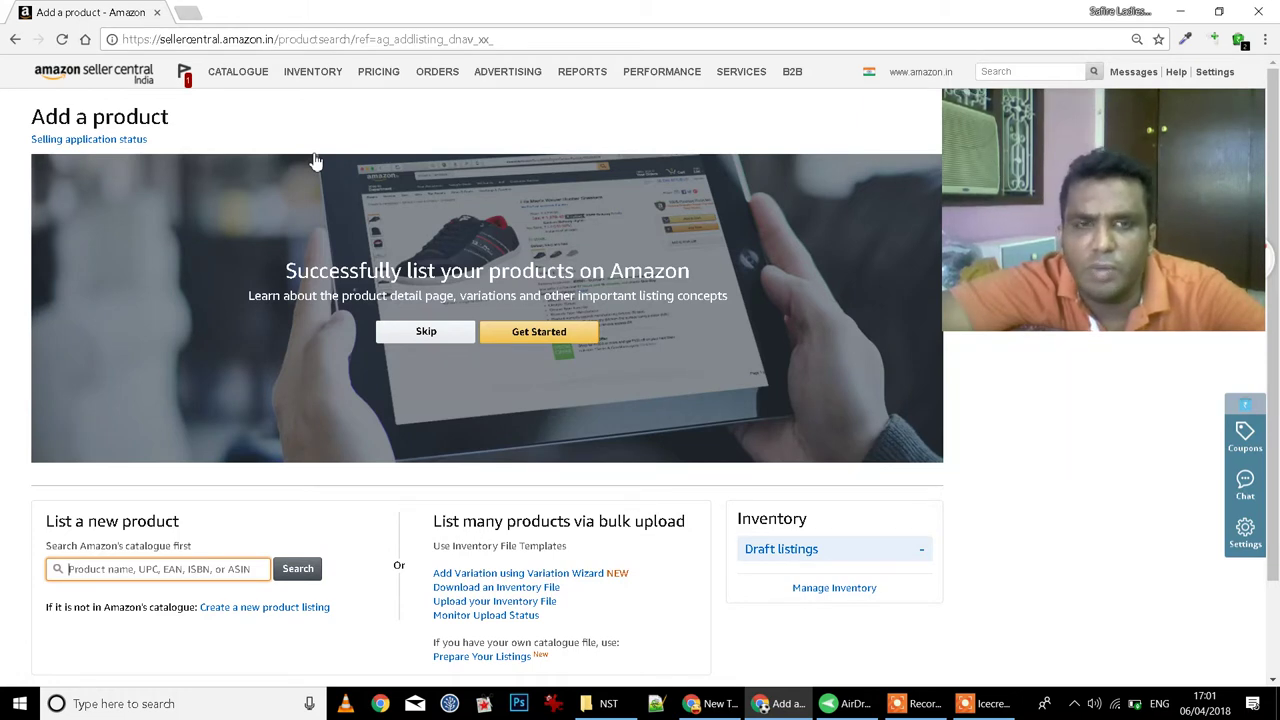
{"action": "left_click", "coordinate": [424, 335]}
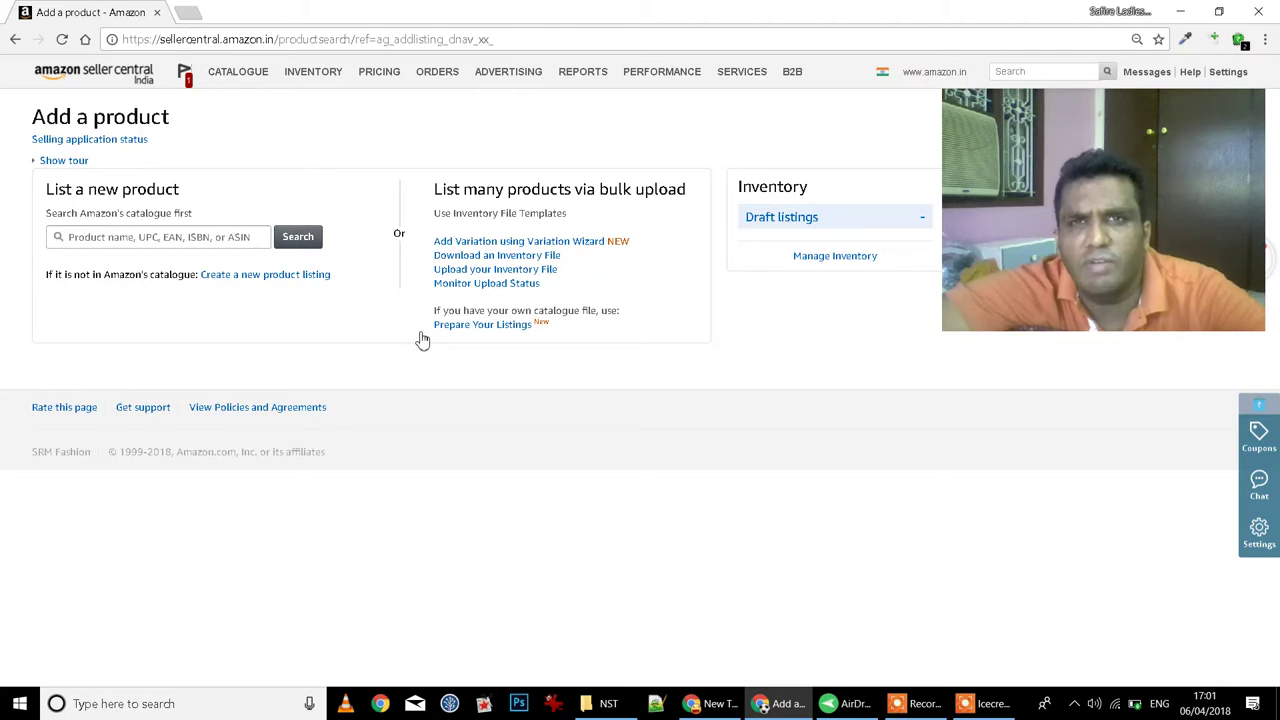
Search Google for 'sandesk usb amazon' in a new browser tab.
{"action": "left_click", "coordinate": [190, 18]}
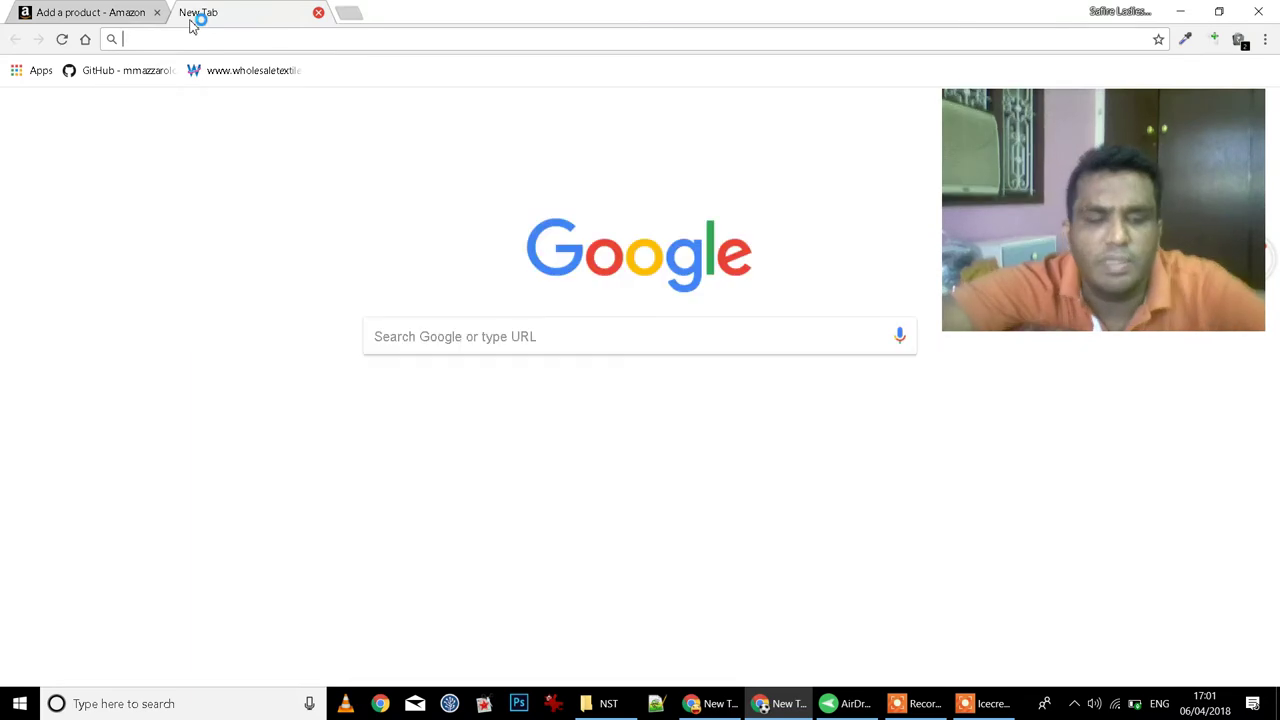
{"action": "type", "text": "sandes"}
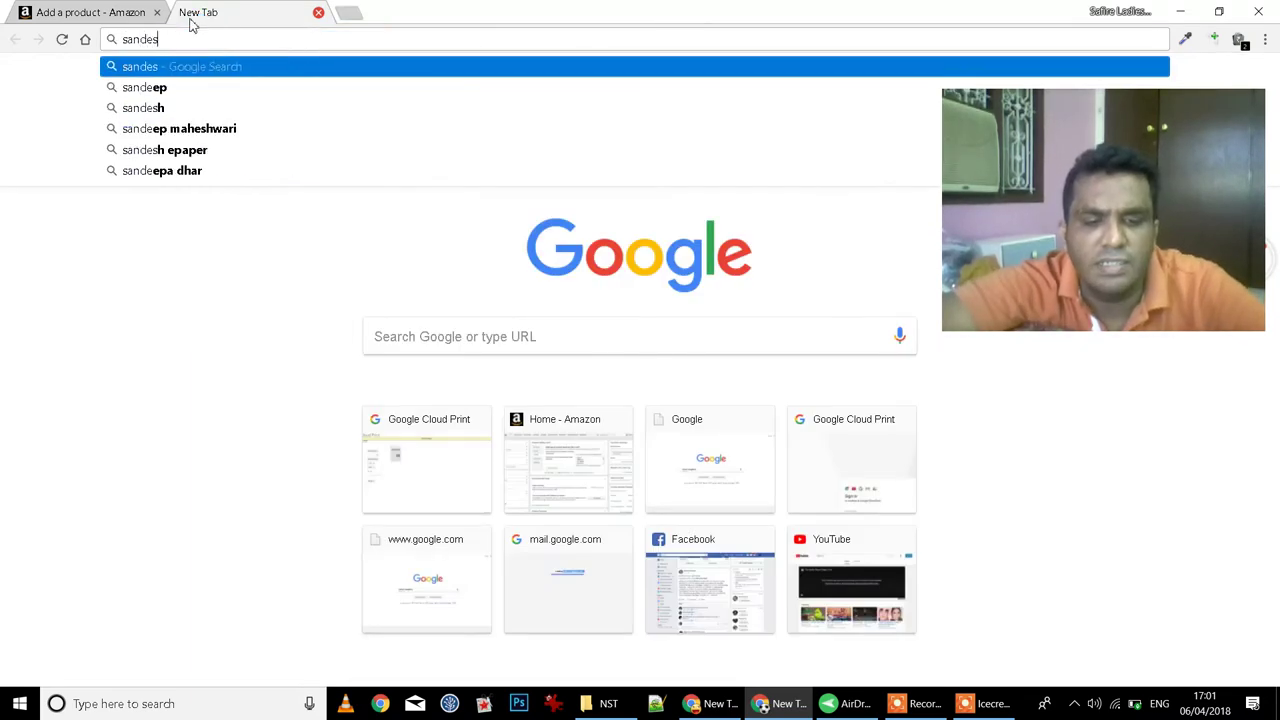
{"action": "type", "text": "k us"}
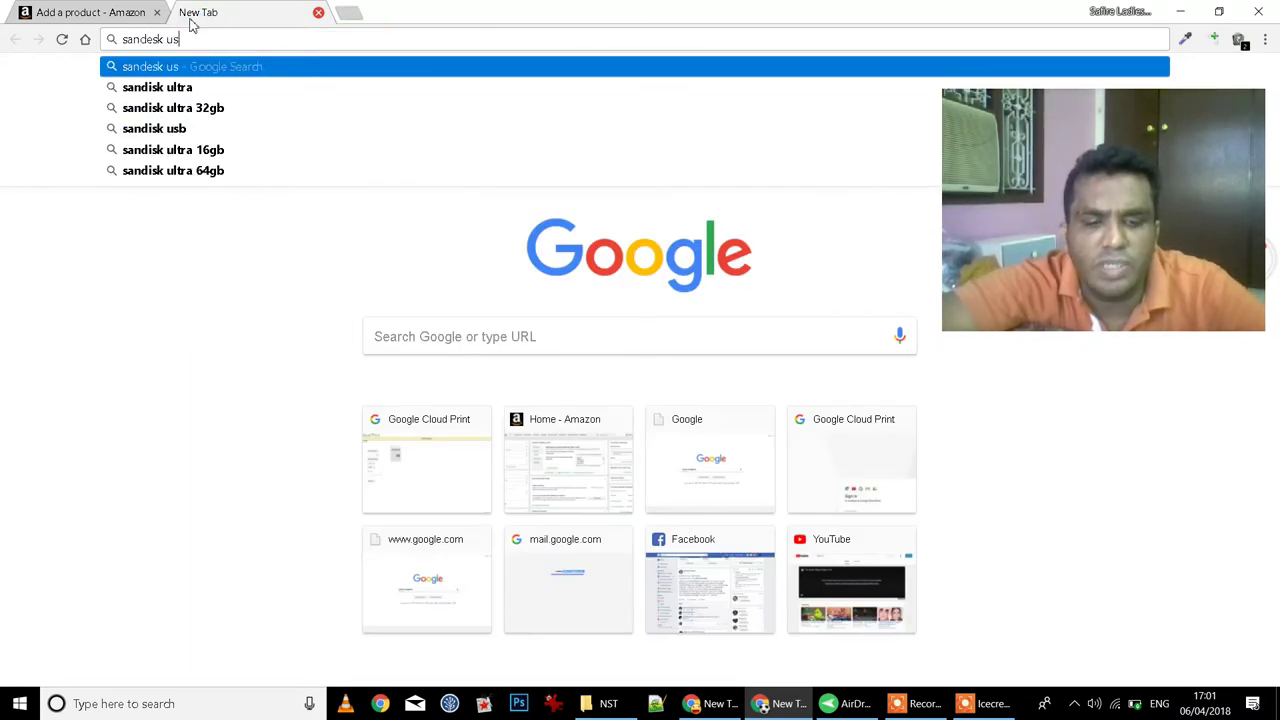
{"action": "type", "text": "b amazon"}
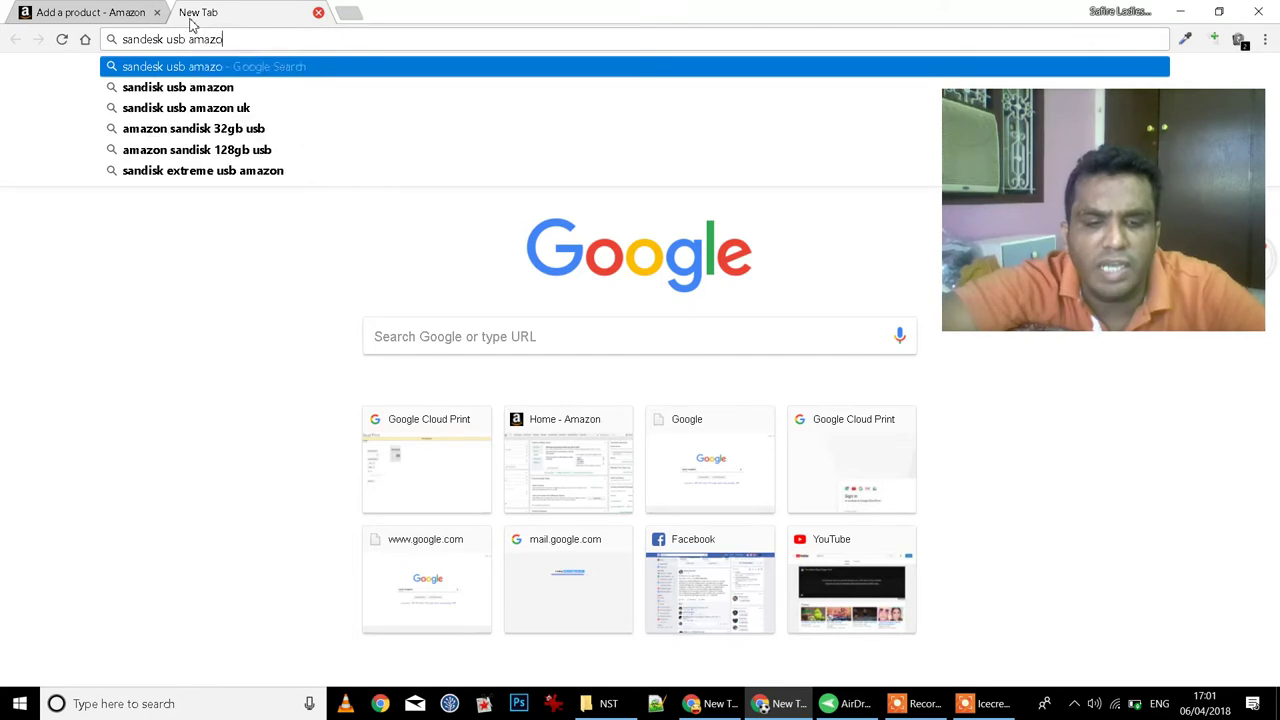
{"action": "key", "text": "Return"}
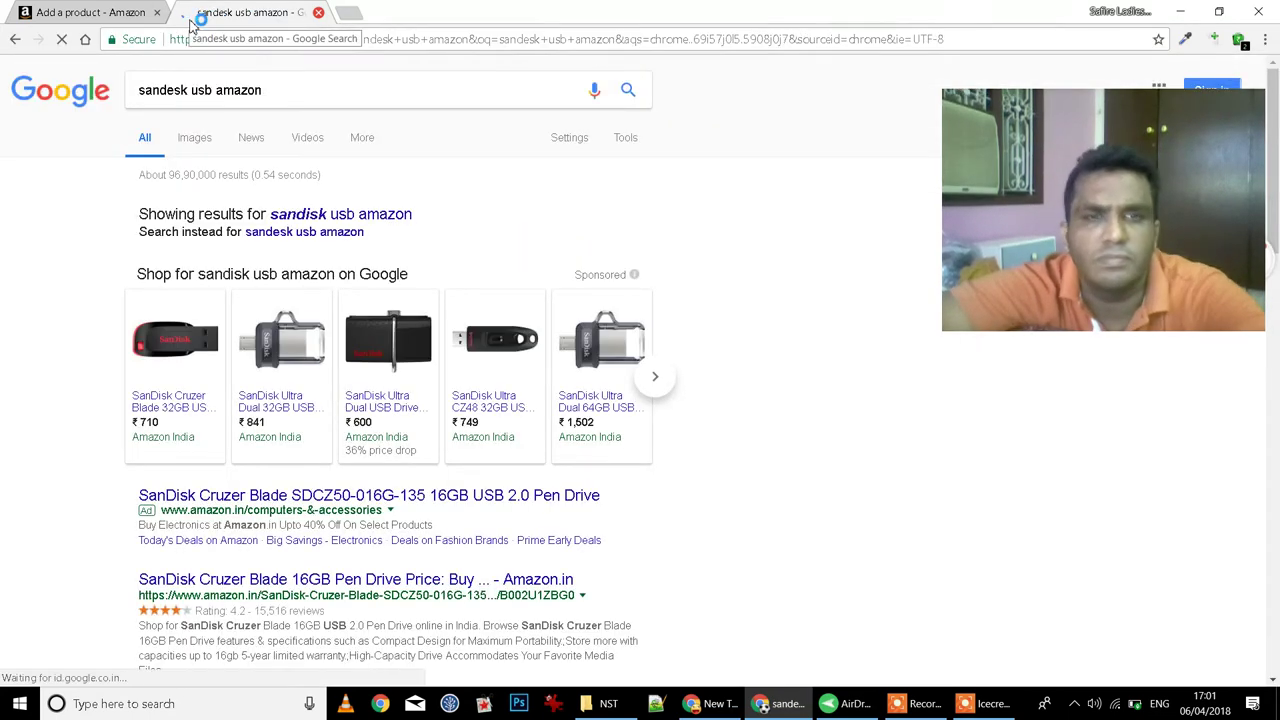
Open the SanDisk Cruzer Blade 32GB USB Flash Drive product page on Amazon.in.
{"action": "left_click", "coordinate": [170, 333]}
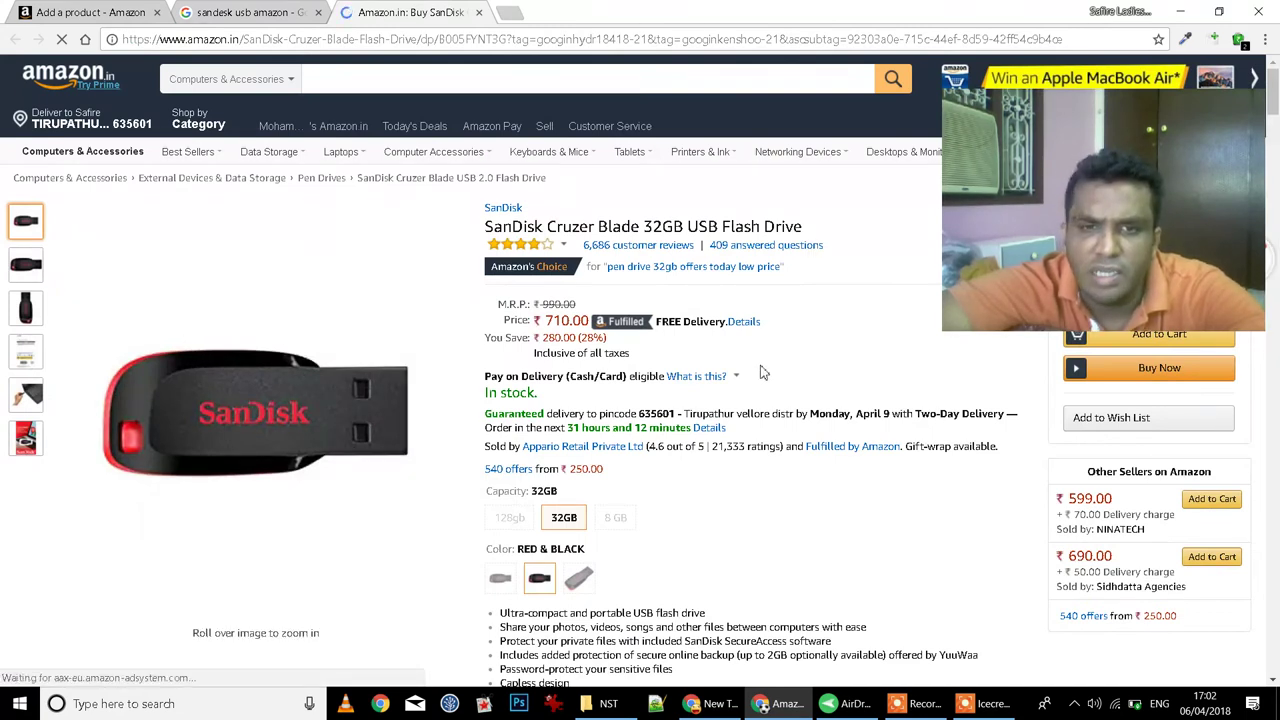
{"action": "left_click_drag", "start_coordinate": [1164, 186], "coordinate": [1166, 122]}
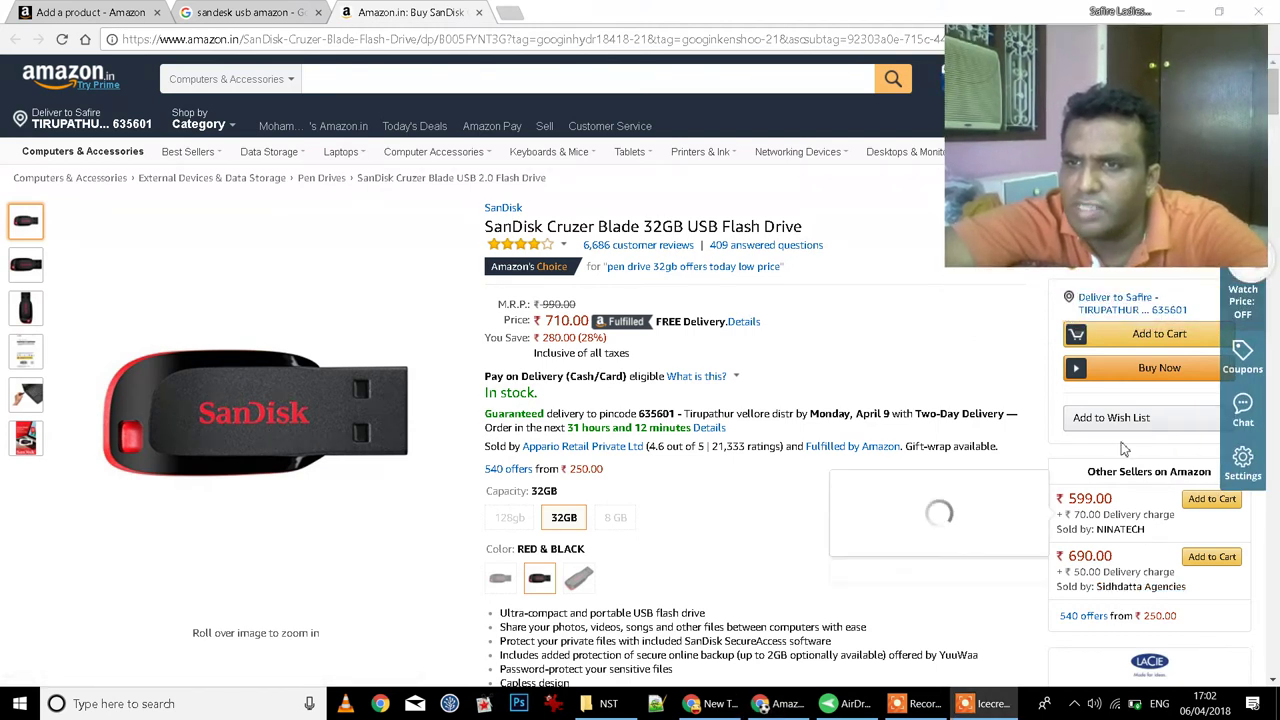
{"action": "left_click_drag", "start_coordinate": [1111, 93], "coordinate": [1027, 62]}
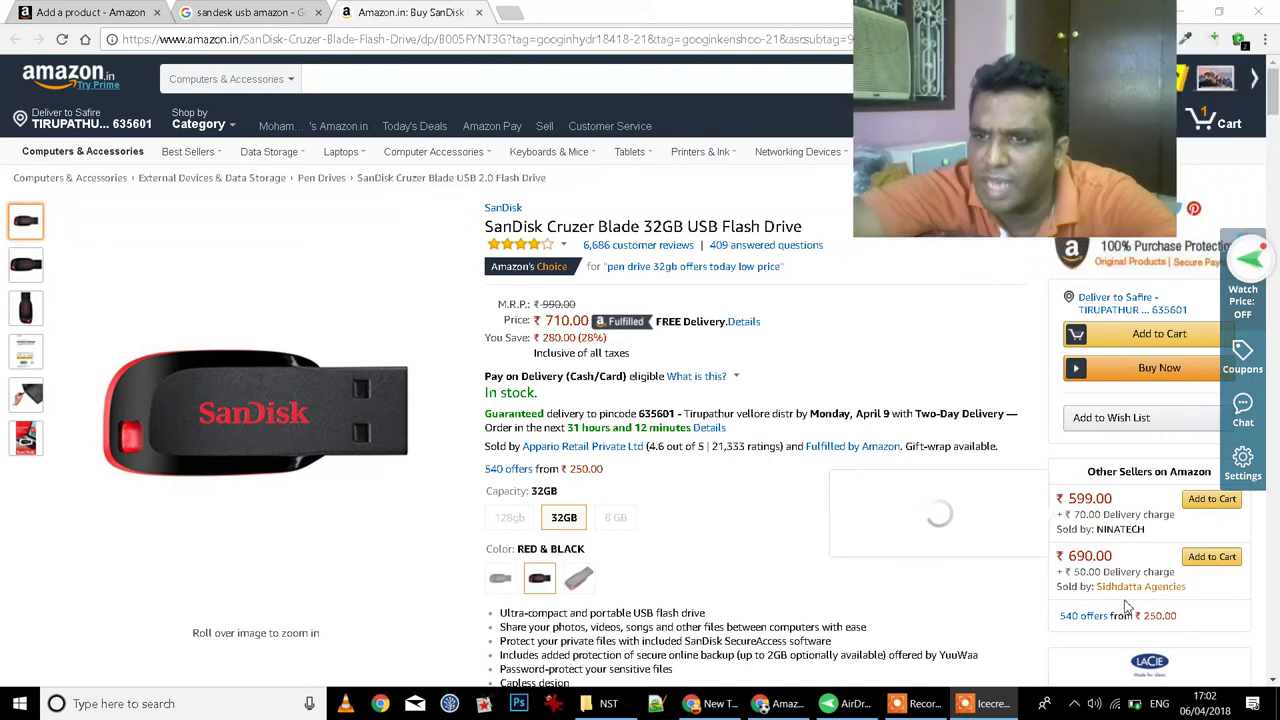
Show all 540 seller offers for the drive and scroll through the list.
{"action": "left_click", "coordinate": [1092, 618]}
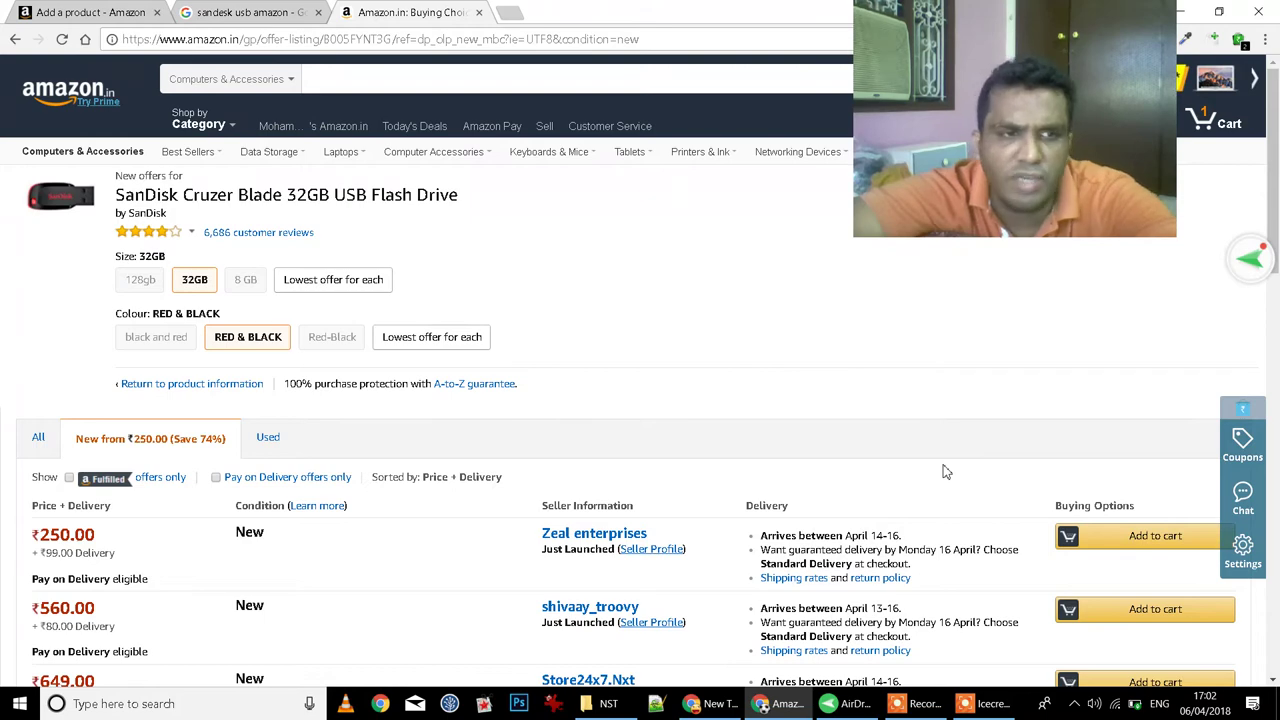
{"action": "scroll", "coordinate": [946, 471], "scroll_direction": "down", "scroll_amount": 3}
{"action": "scroll", "coordinate": [946, 468], "scroll_direction": "down", "scroll_amount": 5}
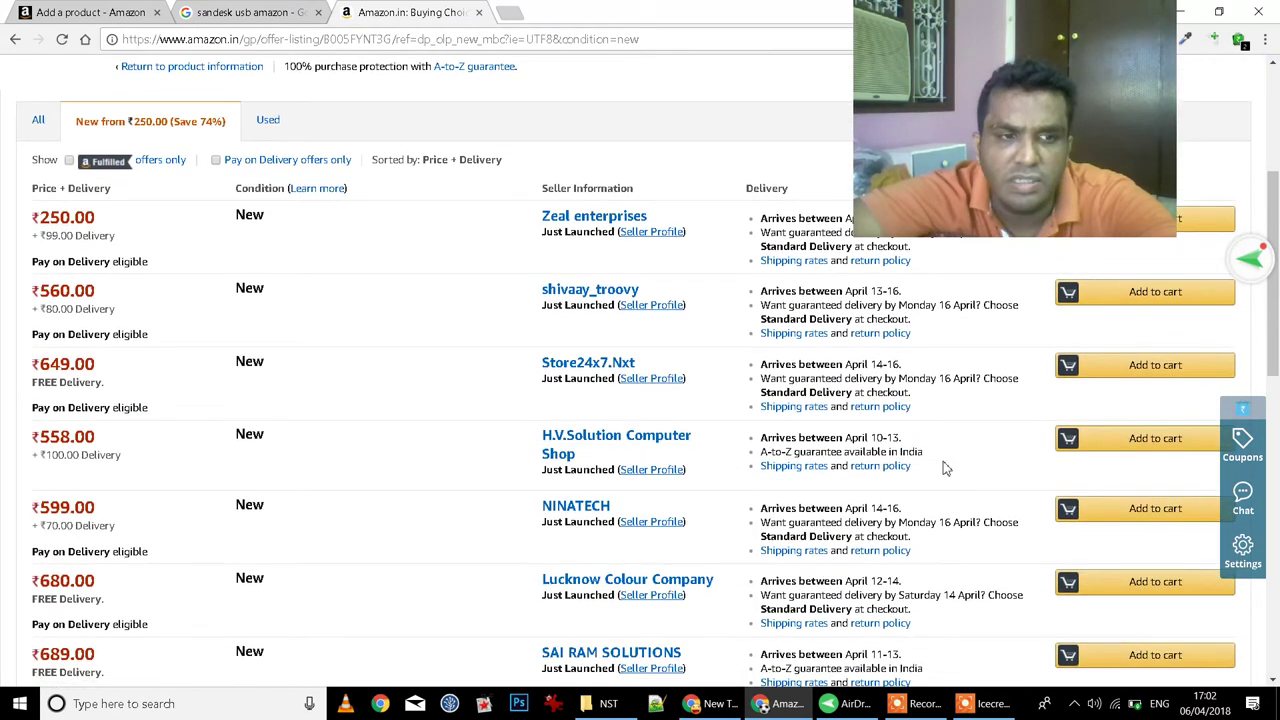
{"action": "scroll", "coordinate": [946, 463], "scroll_direction": "down", "scroll_amount": 4}
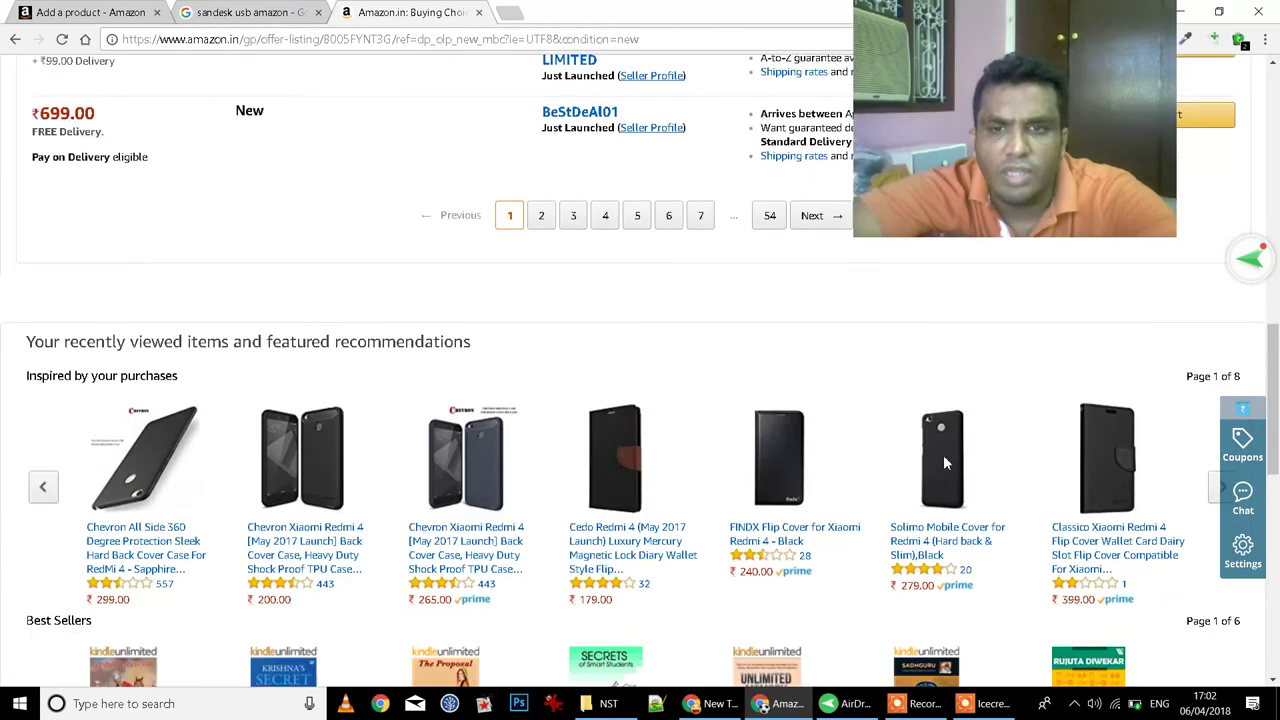
{"action": "scroll", "coordinate": [943, 462], "scroll_direction": "up", "scroll_amount": 1}
{"action": "scroll", "coordinate": [943, 462], "scroll_direction": "up", "scroll_amount": 2}
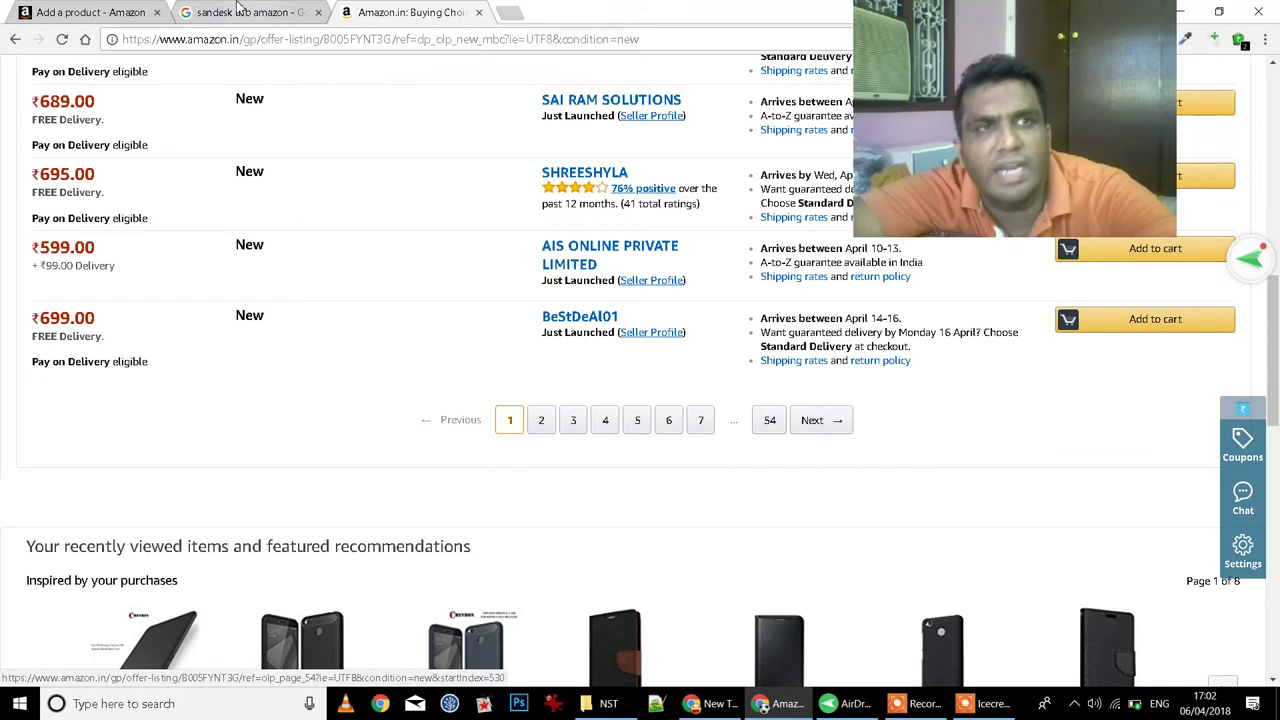
Glance at the Google results, then return to Add a product's catalogue search field.
{"action": "left_click", "coordinate": [238, 10]}
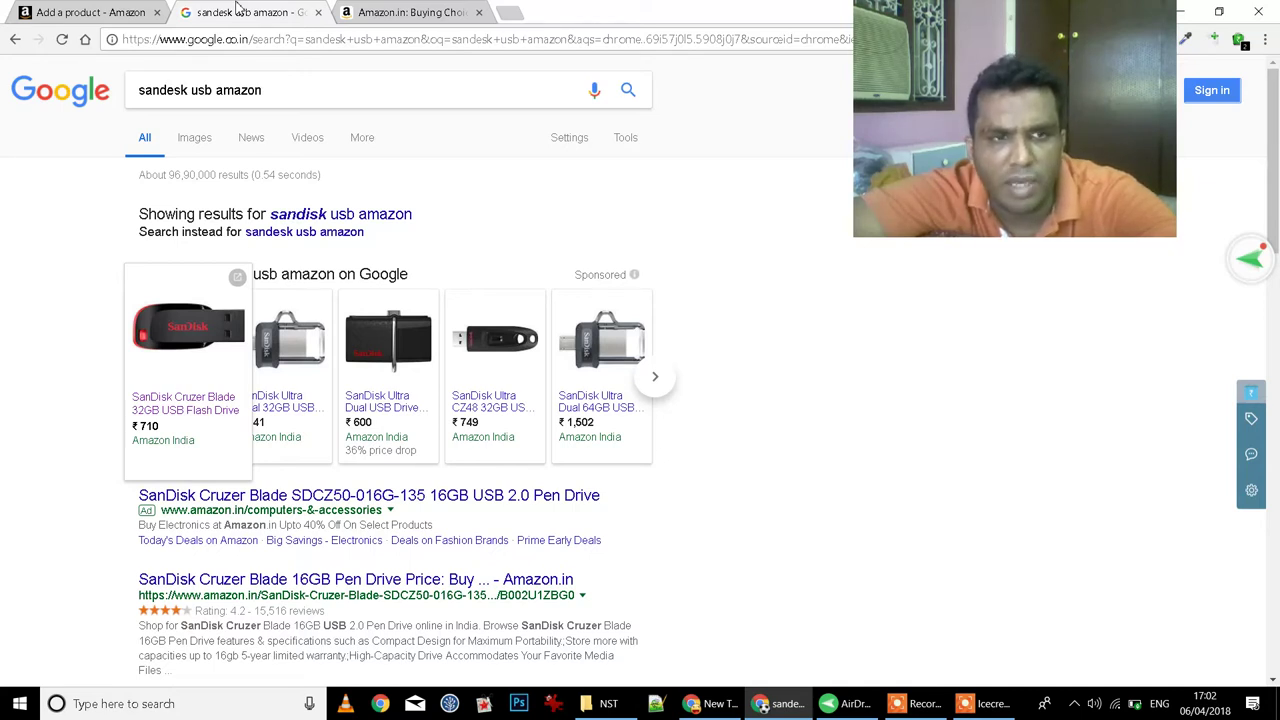
{"action": "left_click", "coordinate": [62, 10]}
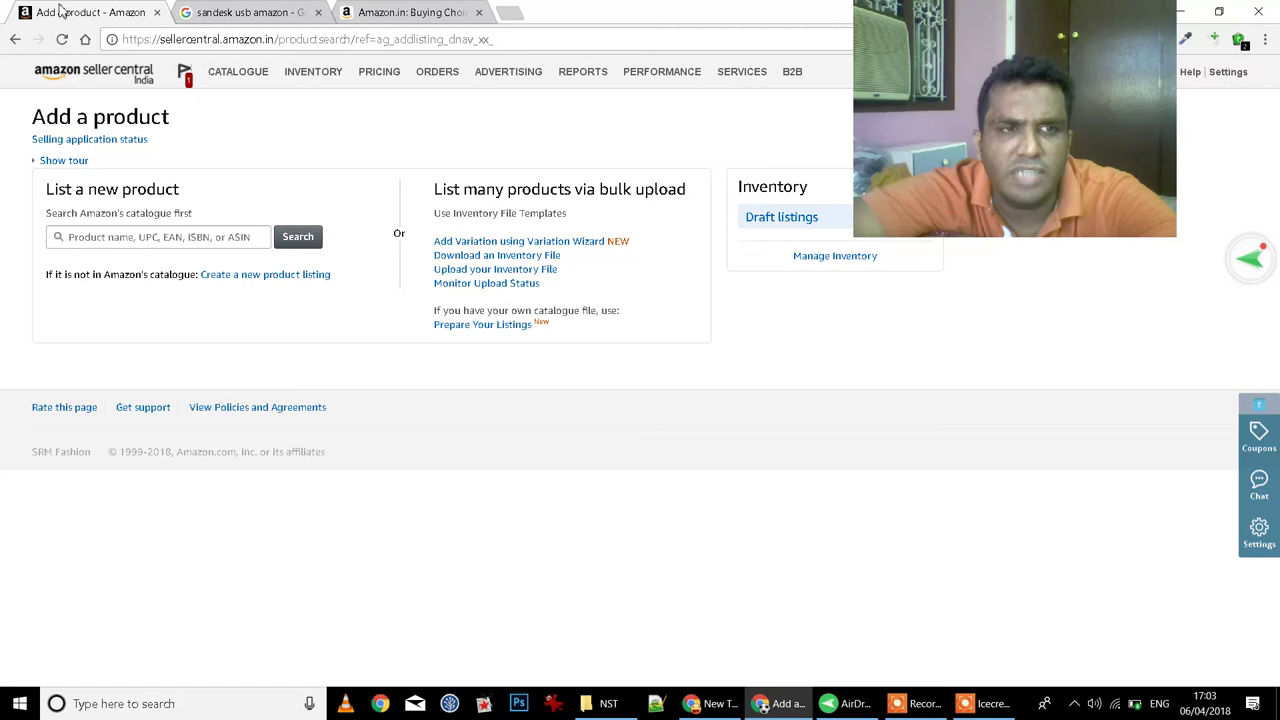
{"action": "left_click", "coordinate": [110, 243]}
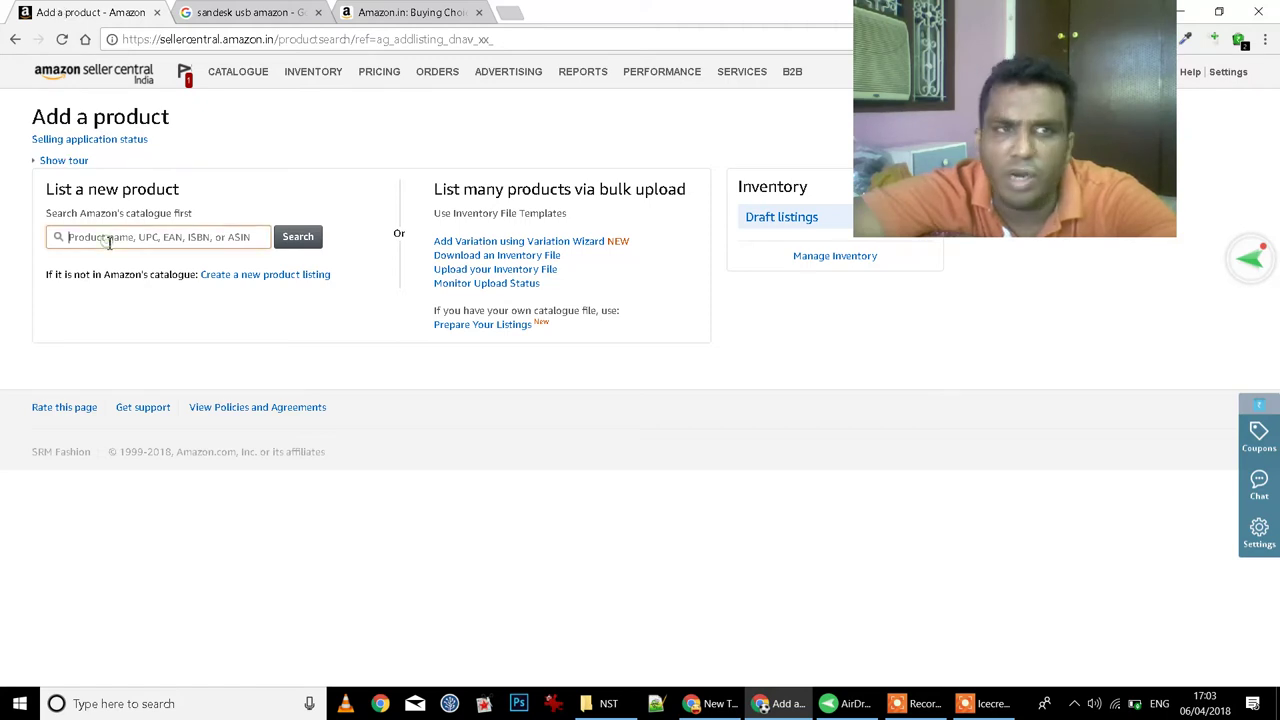
Recheck the top of the SanDisk offer listing, then bring back the Google results.
{"action": "left_click", "coordinate": [410, 12]}
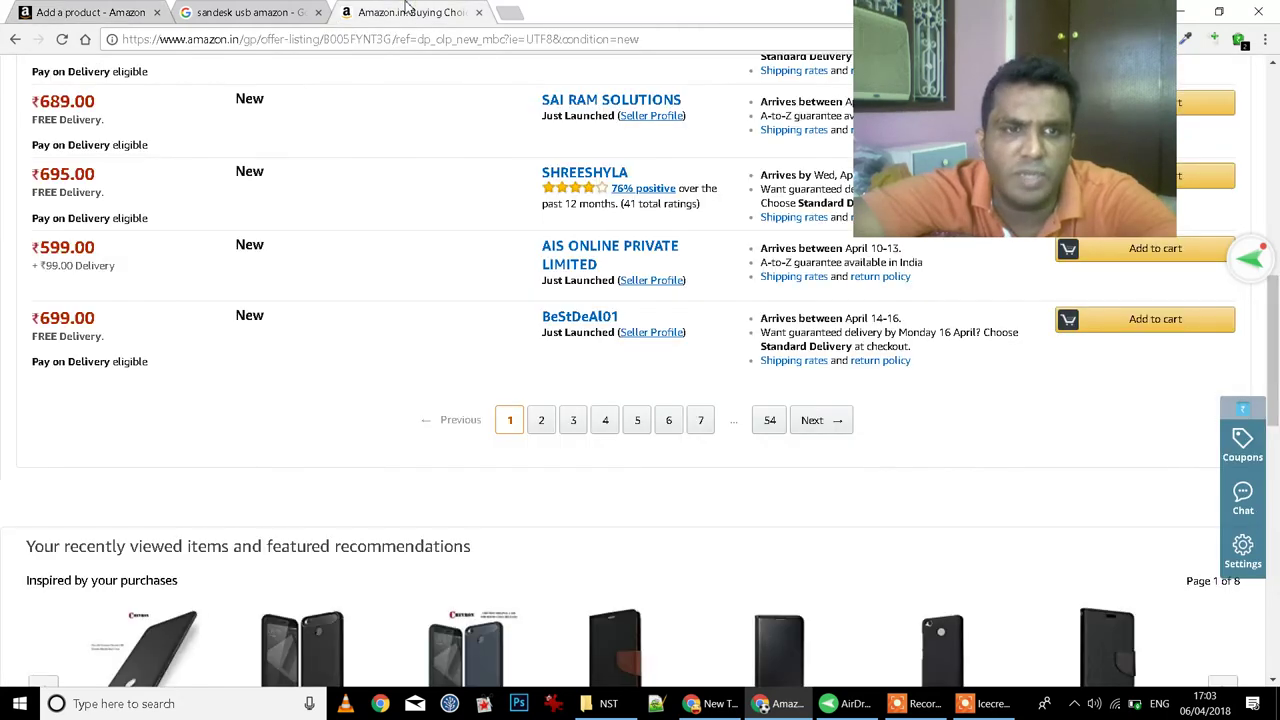
{"action": "scroll", "coordinate": [395, 158], "scroll_direction": "up", "scroll_amount": 10}
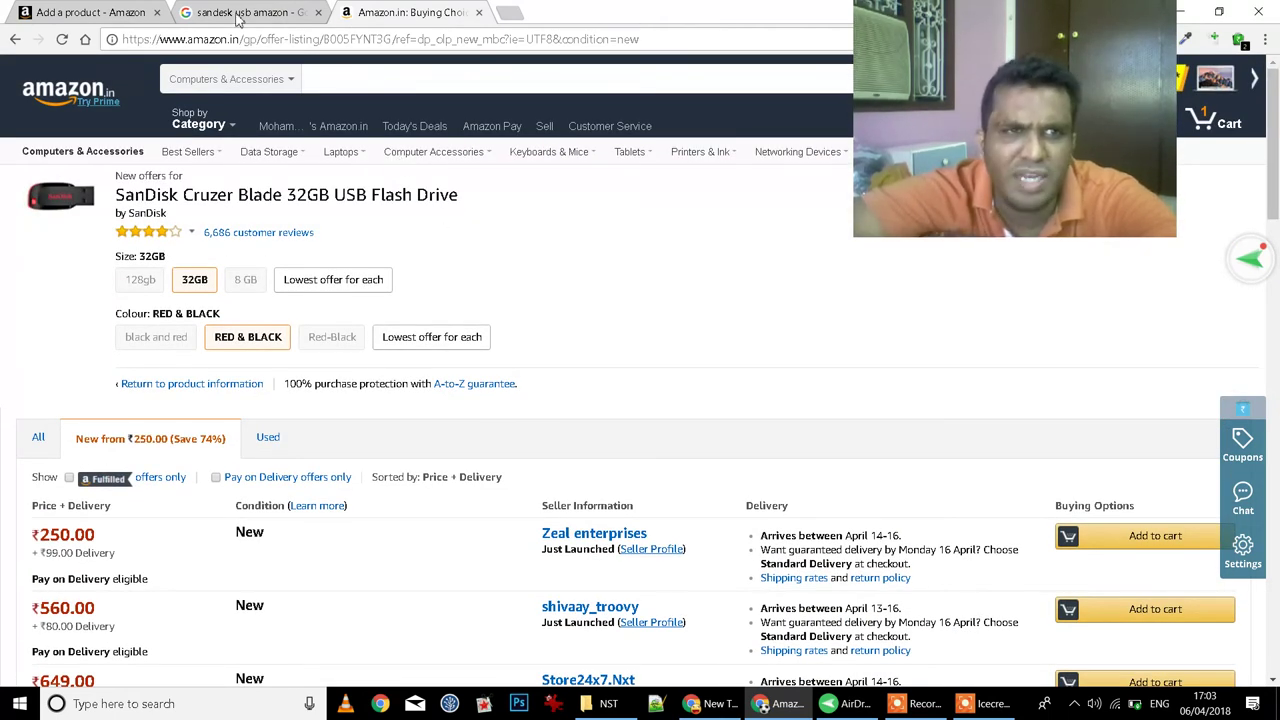
{"action": "left_click", "coordinate": [130, 10]}
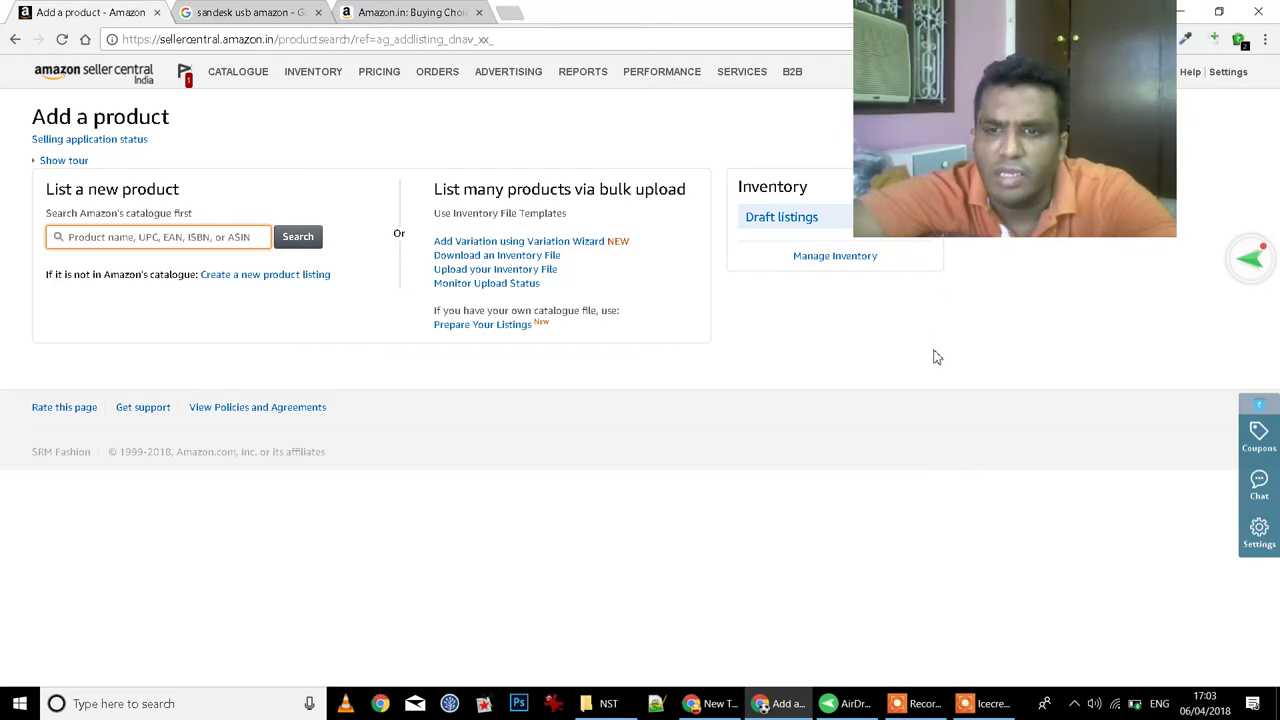
{"action": "left_click", "coordinate": [922, 703]}
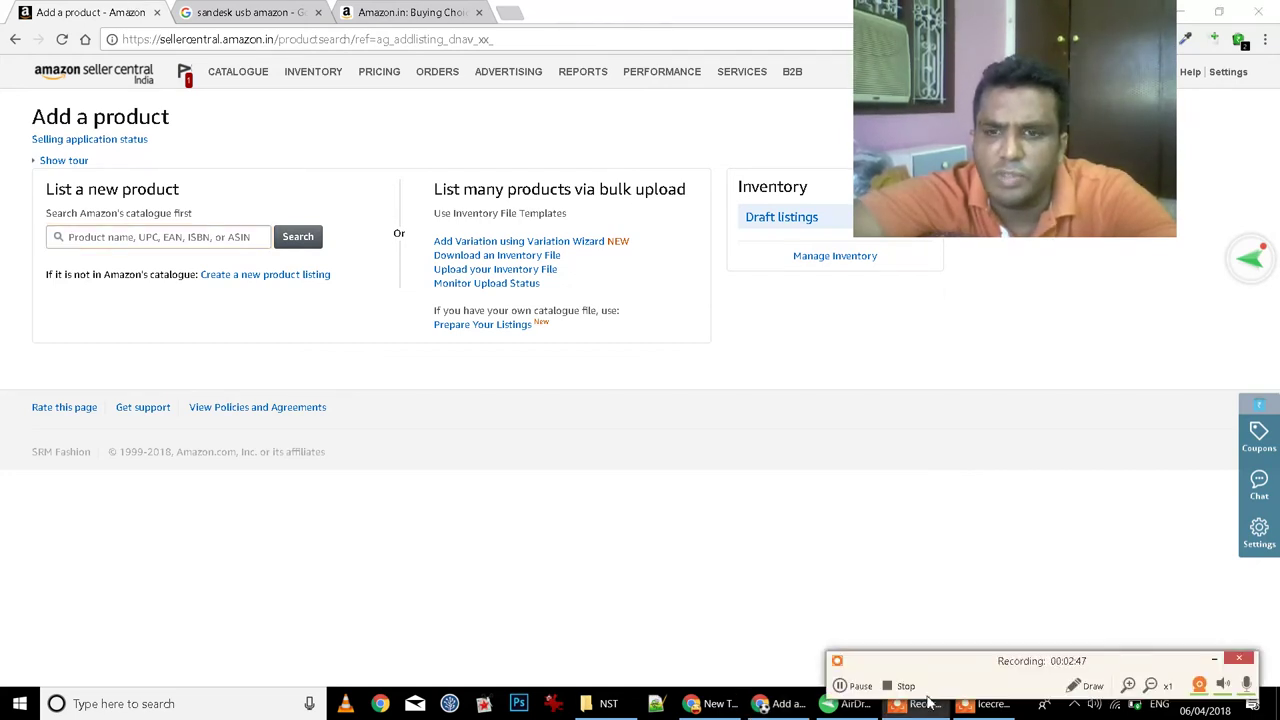
{"action": "left_click", "coordinate": [858, 686]}
{"action": "left_click", "coordinate": [860, 686]}
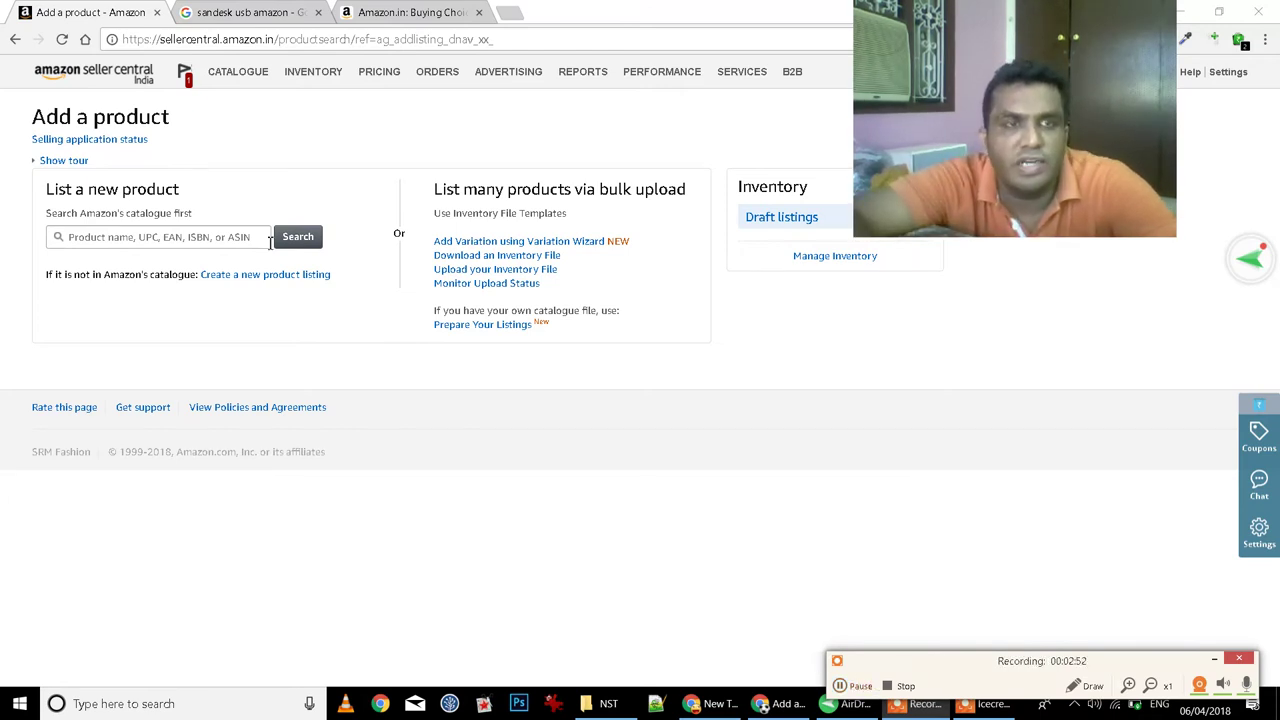
{"action": "left_click", "coordinate": [290, 8]}
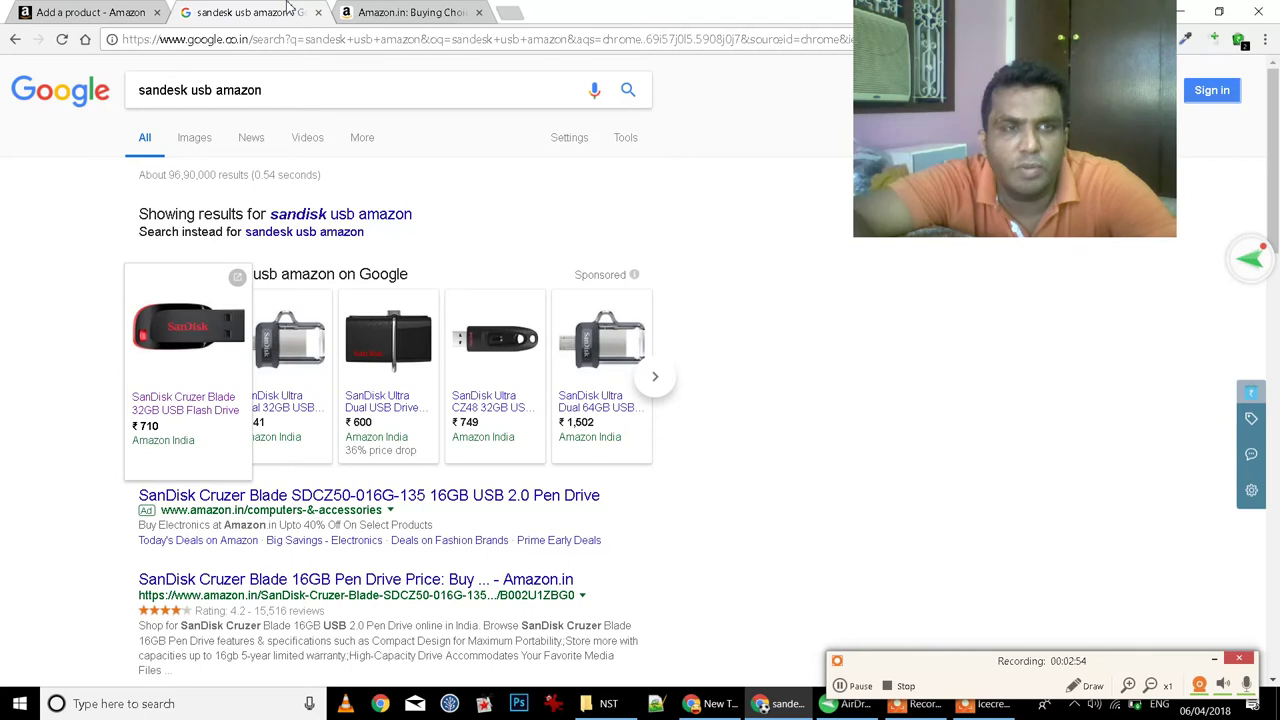
Switch to the 'Add a product - Amazon' tab in Seller Central.
{"action": "left_click", "coordinate": [42, 10]}
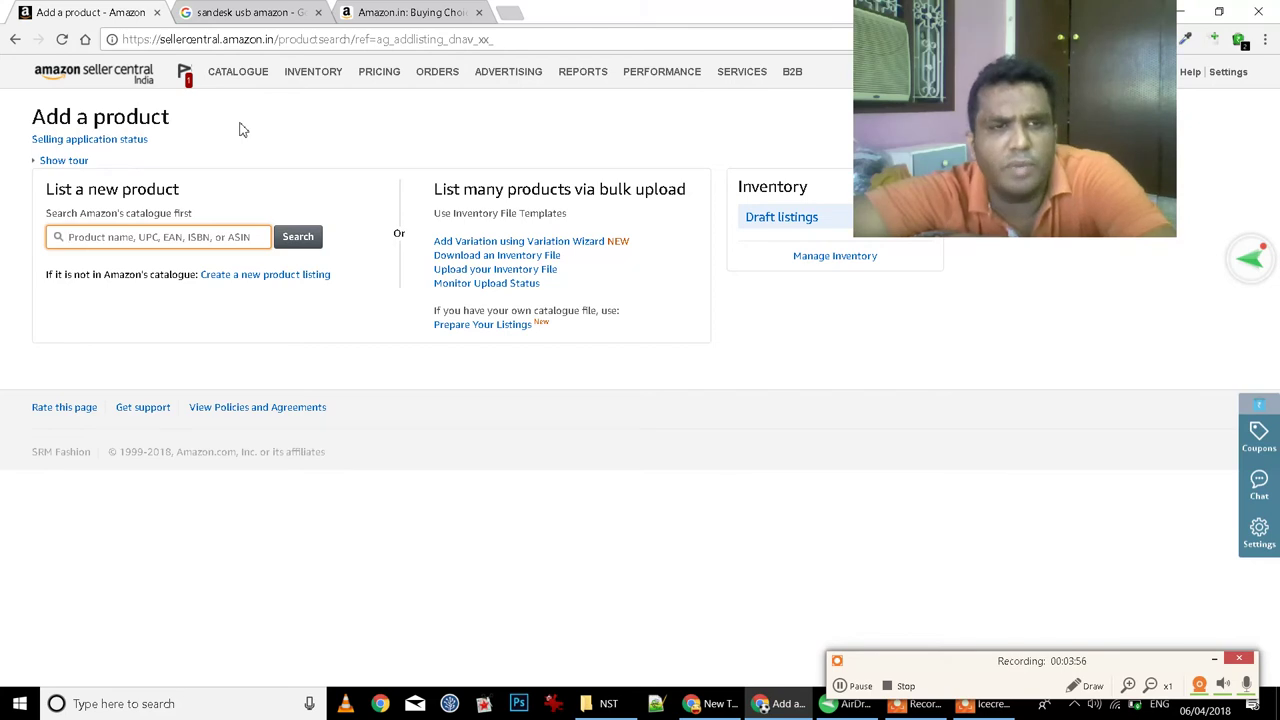
Start a new product listing and browse Clothing, Electronics and Home Improvement categories.
{"action": "left_click", "coordinate": [297, 283]}
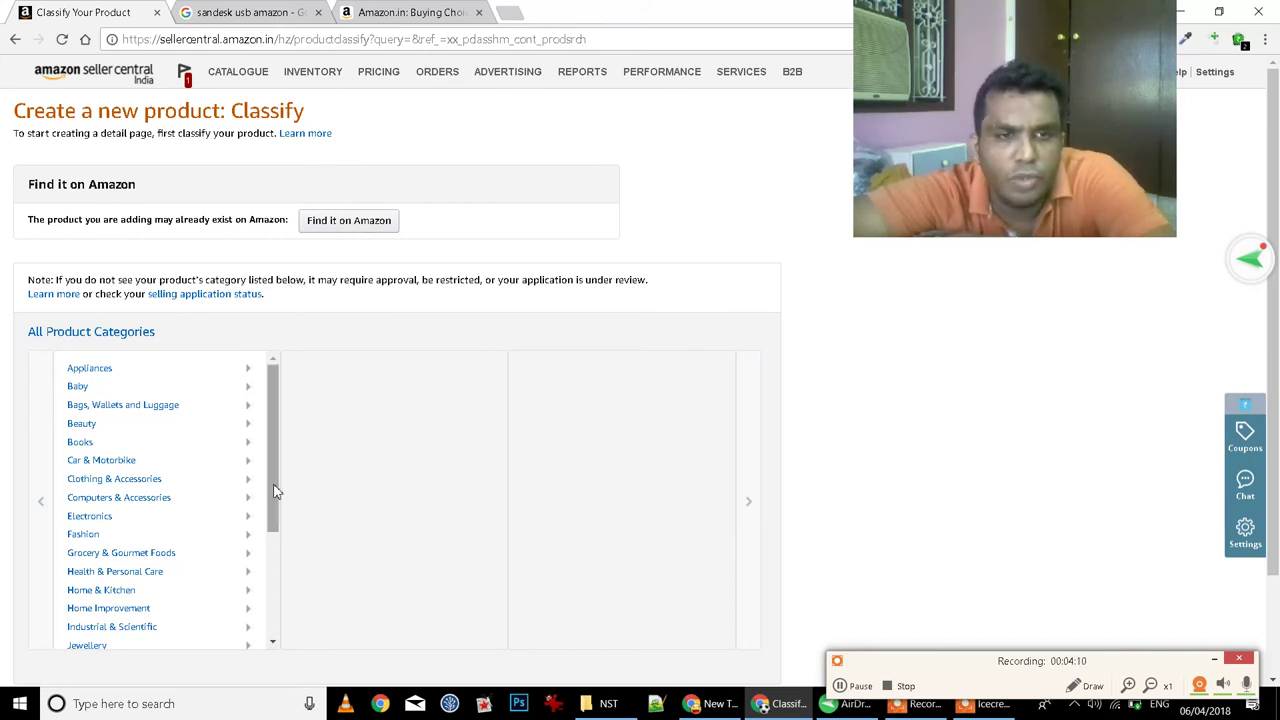
{"action": "left_click_drag", "start_coordinate": [275, 491], "coordinate": [266, 651]}
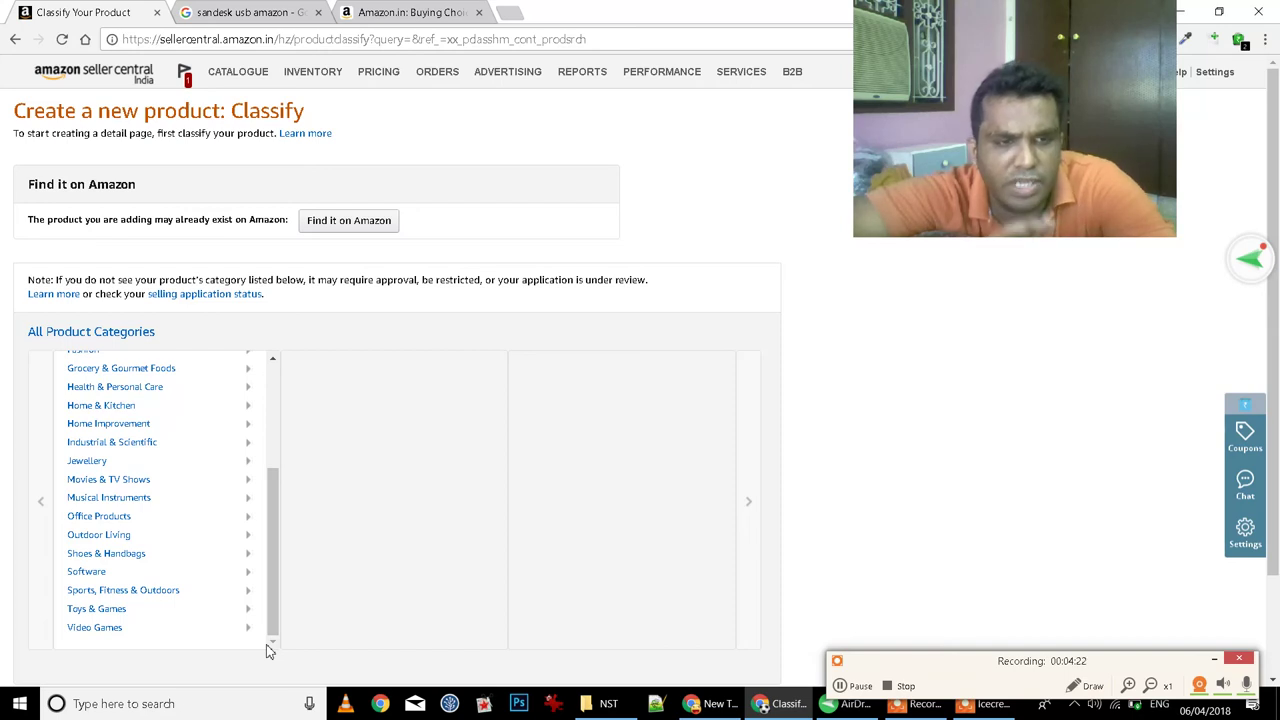
{"action": "left_click", "coordinate": [276, 436]}
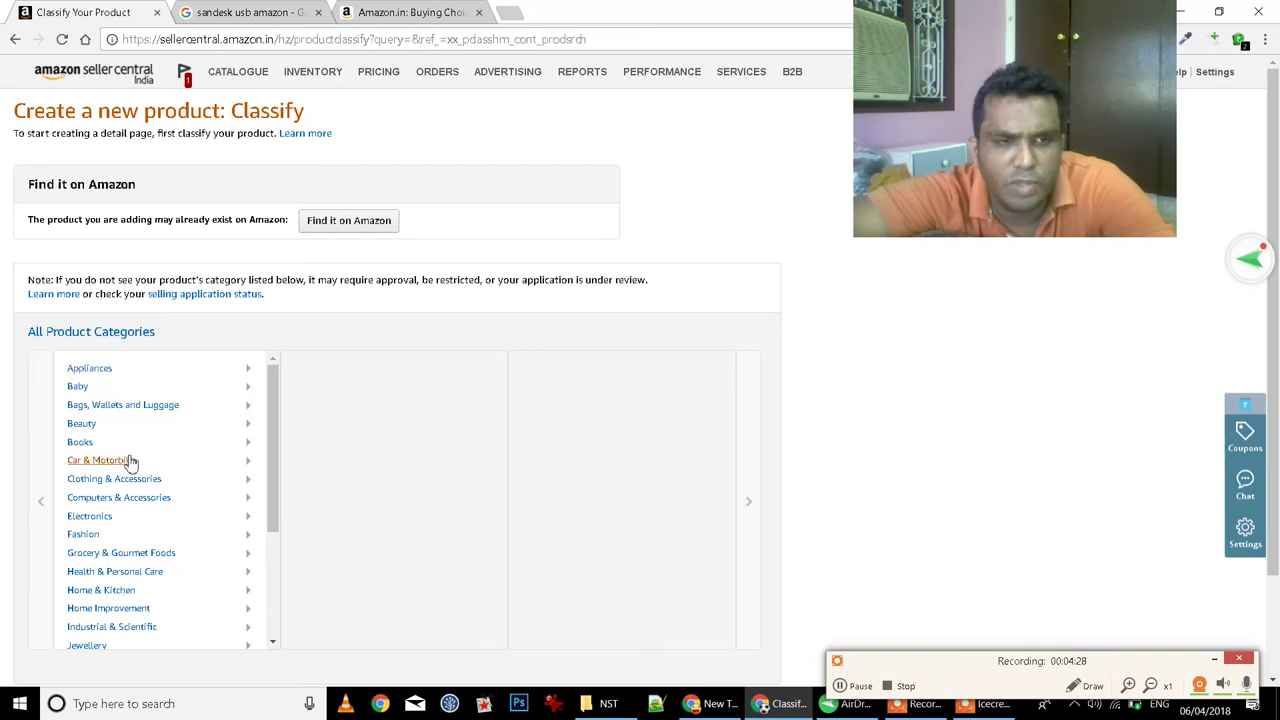
{"action": "left_click", "coordinate": [113, 486]}
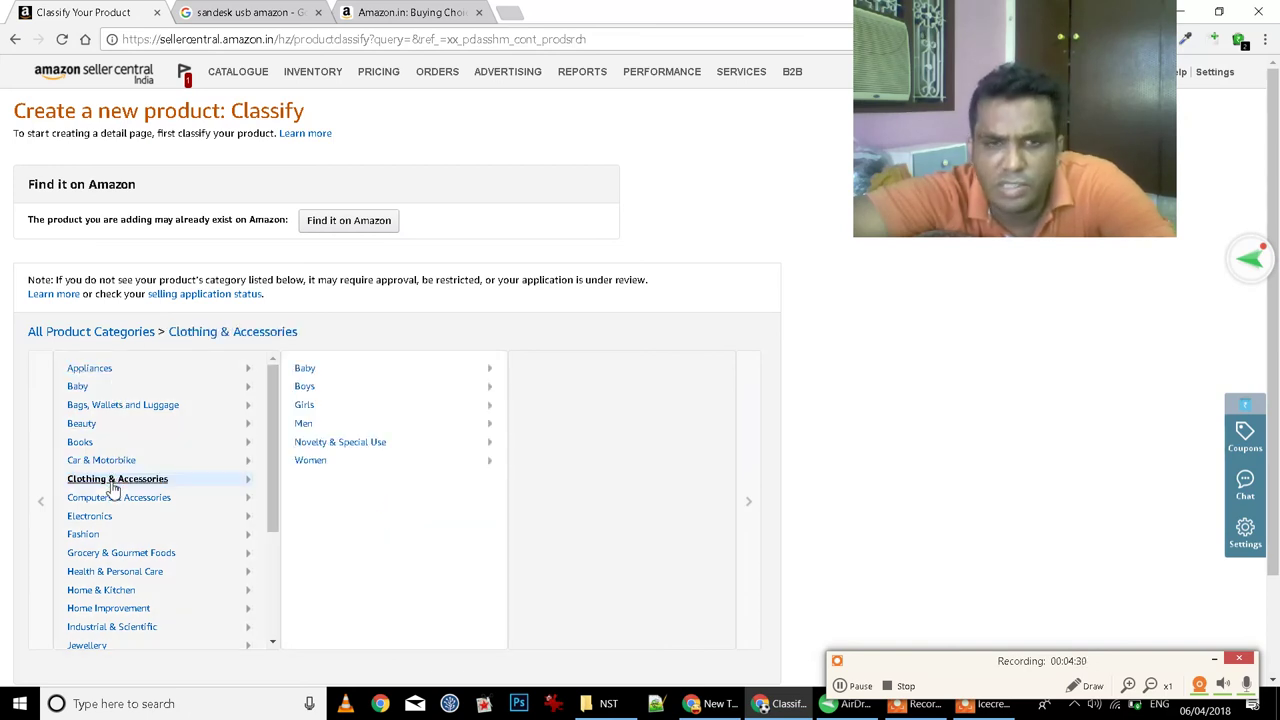
{"action": "left_click", "coordinate": [337, 410]}
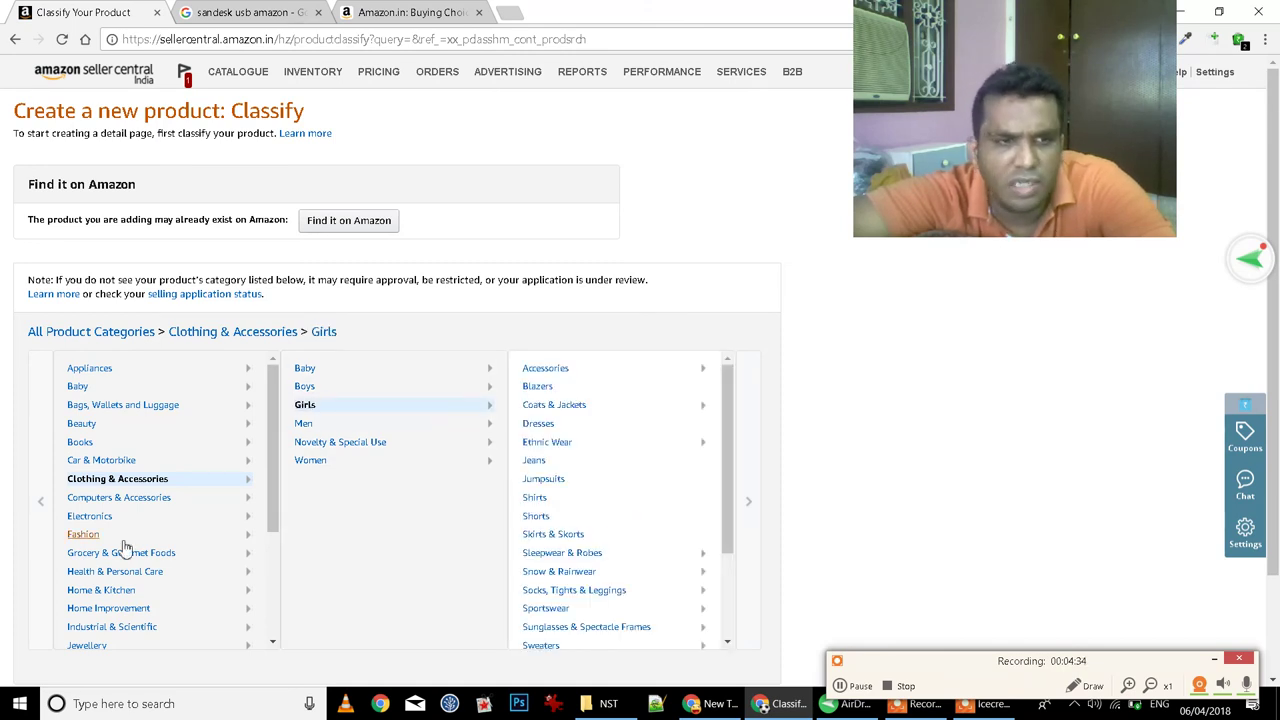
{"action": "left_click", "coordinate": [89, 518]}
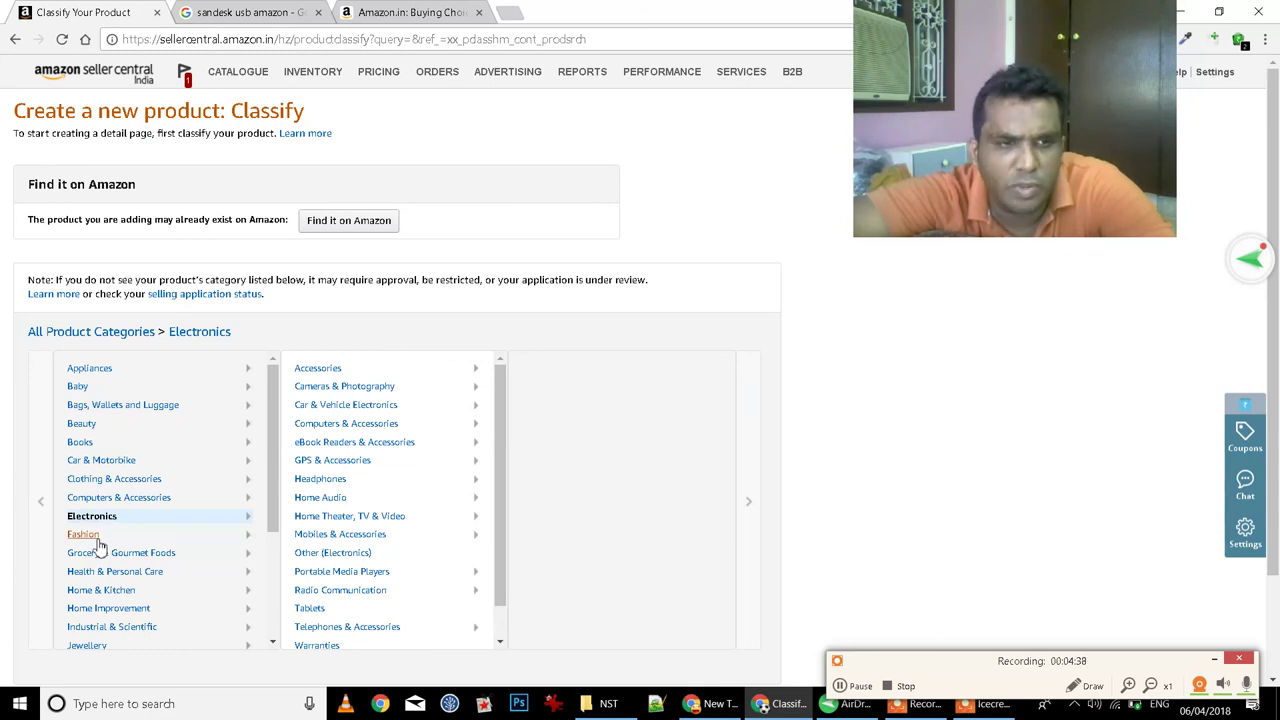
{"action": "left_click", "coordinate": [110, 610]}
Select the Jewellery > Men > Earrings category and confirm it.
{"action": "left_click", "coordinate": [90, 646]}
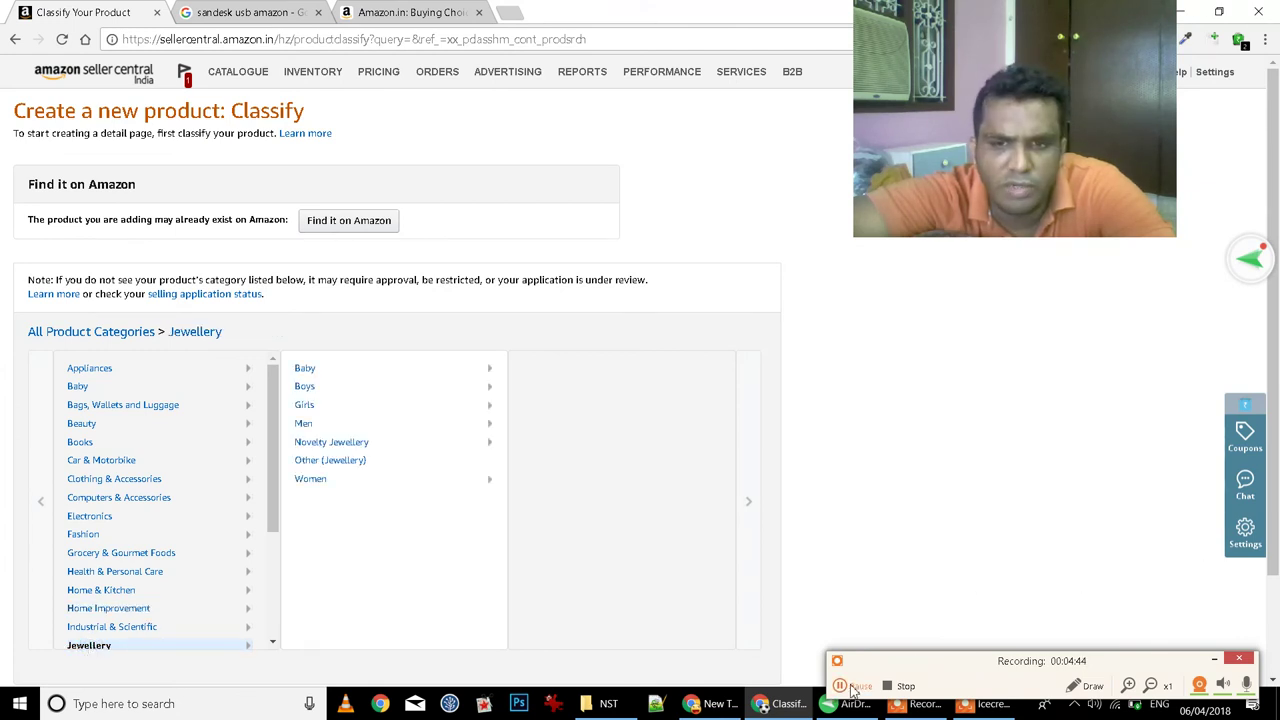
{"action": "left_click", "coordinate": [365, 428]}
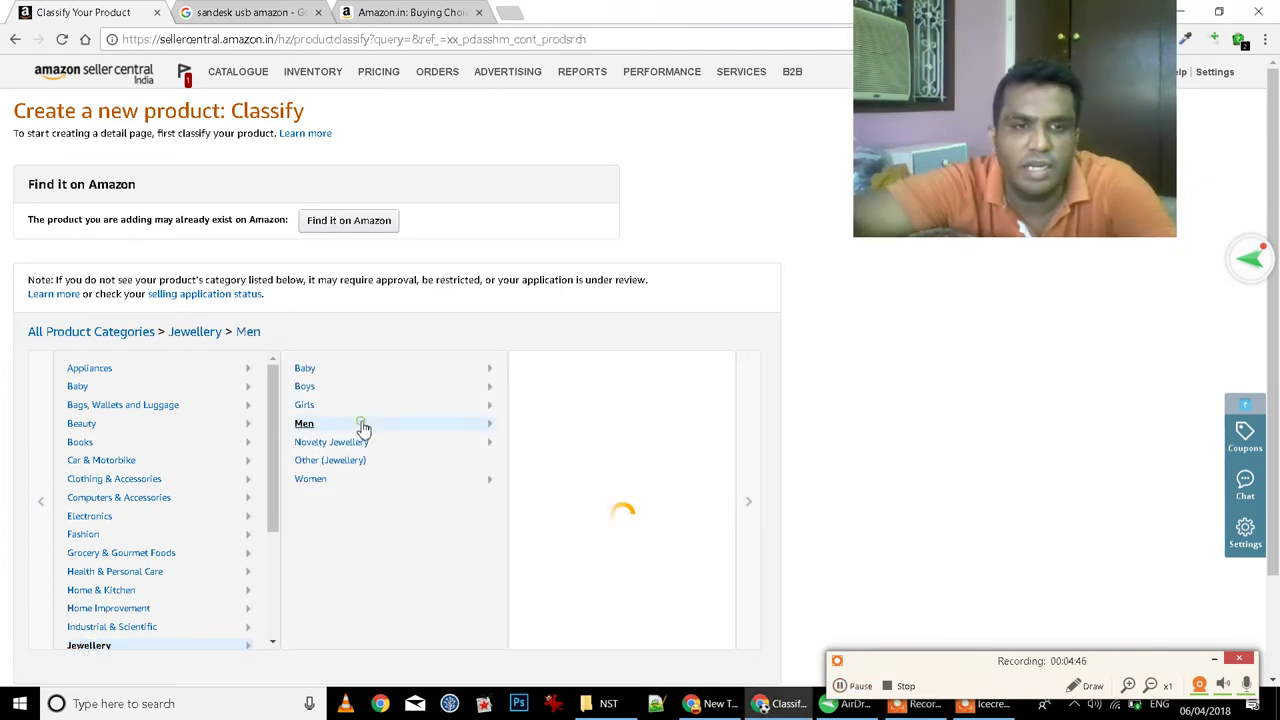
{"action": "left_click", "coordinate": [840, 686]}
{"action": "left_click", "coordinate": [840, 686]}
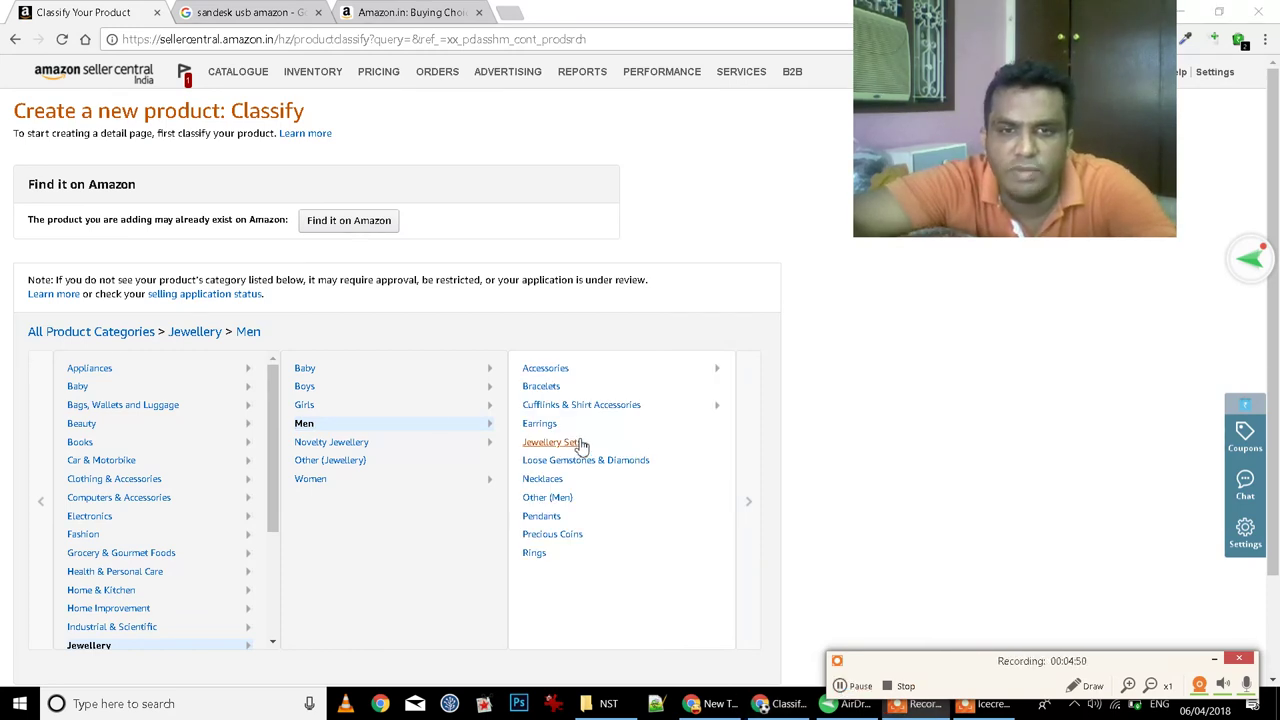
{"action": "left_click", "coordinate": [545, 428]}
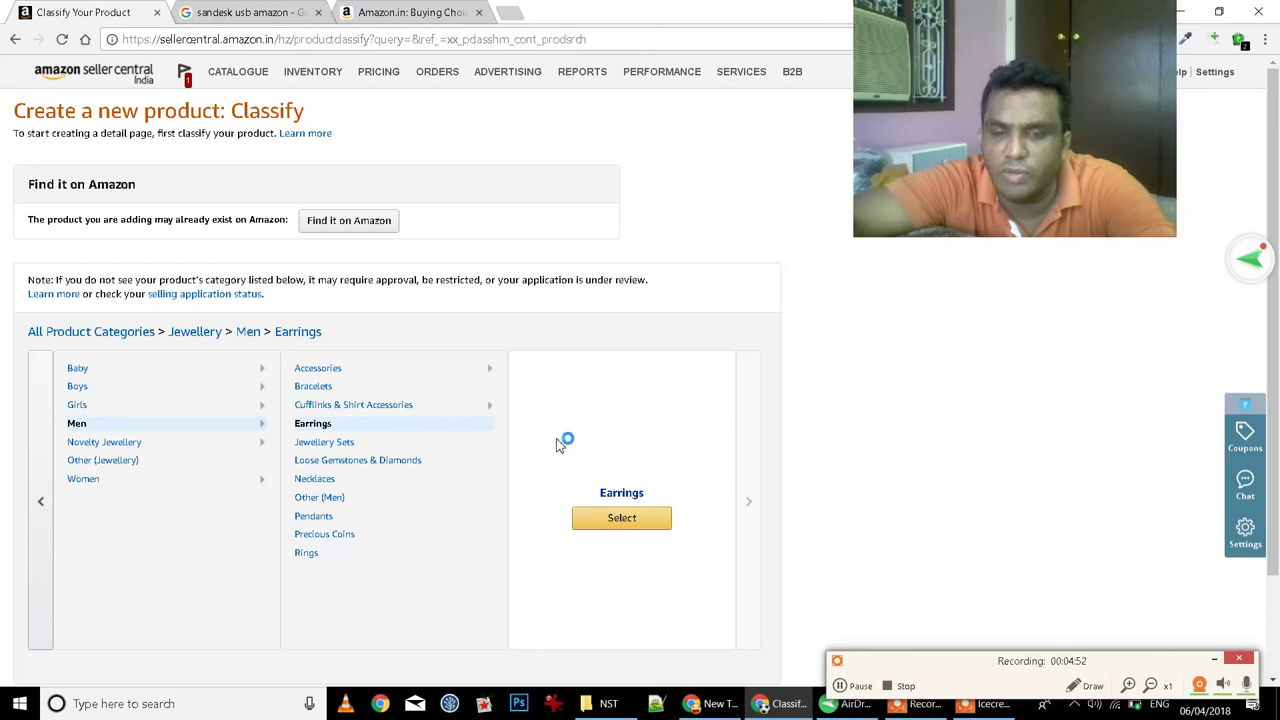
{"action": "left_click", "coordinate": [622, 524]}
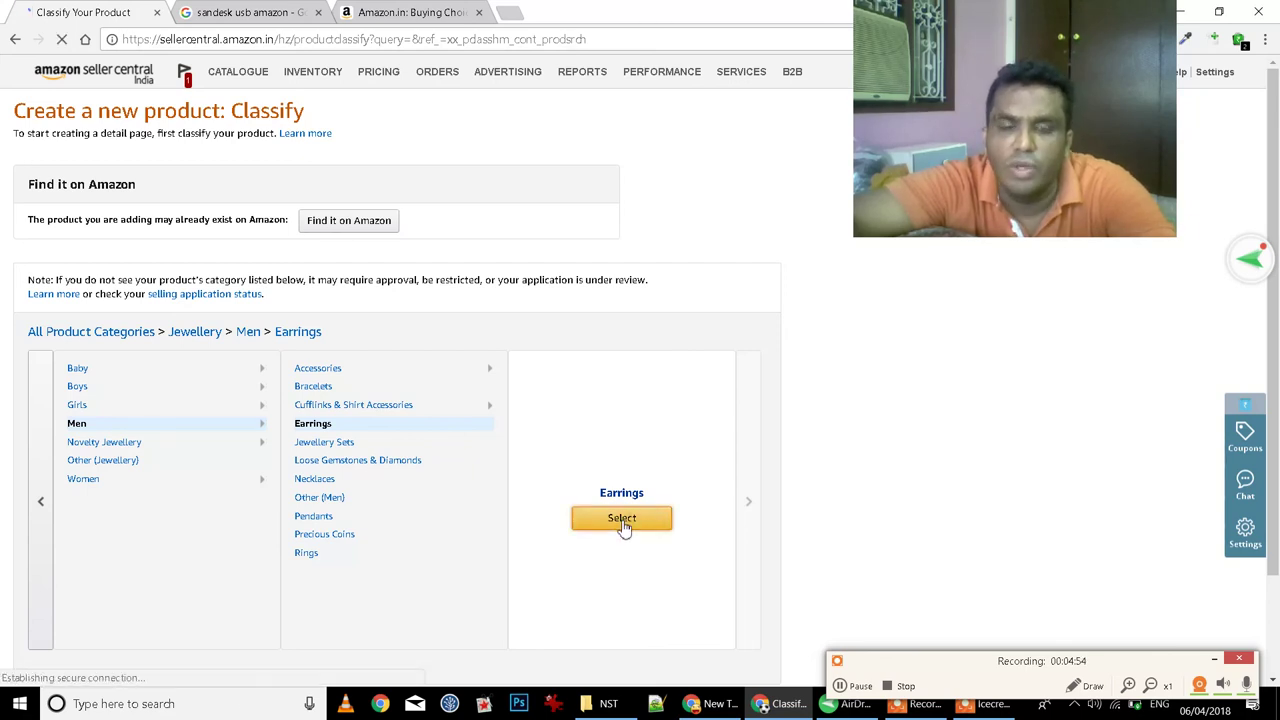